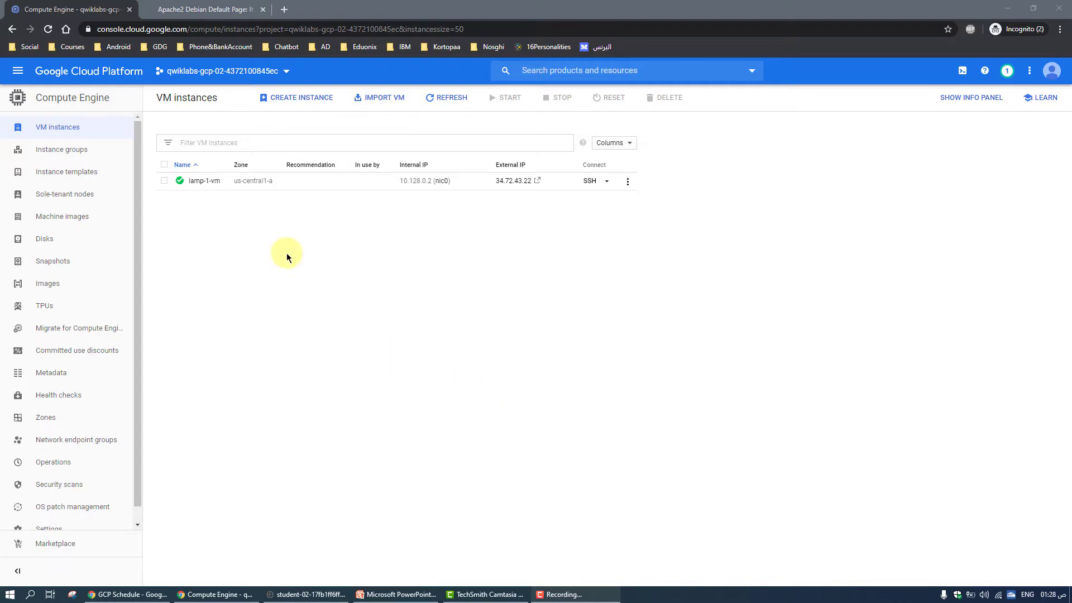
# Check the VM's Apache default page in the browser, and open the Monitoring overview in the Google Cloud console
pyautogui.click(195, 9)
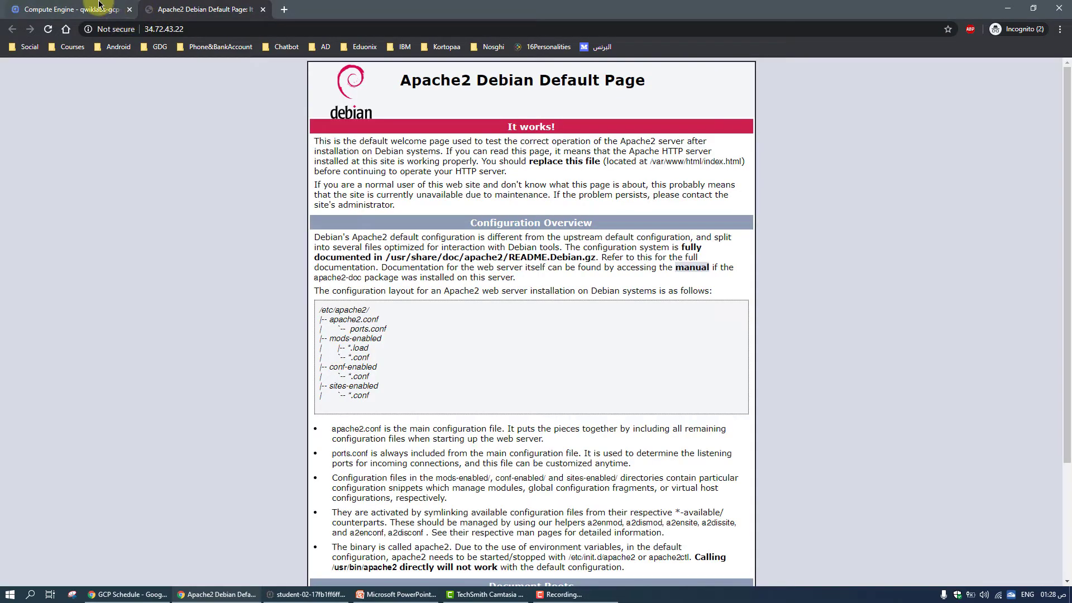
pyautogui.click(98, 5)
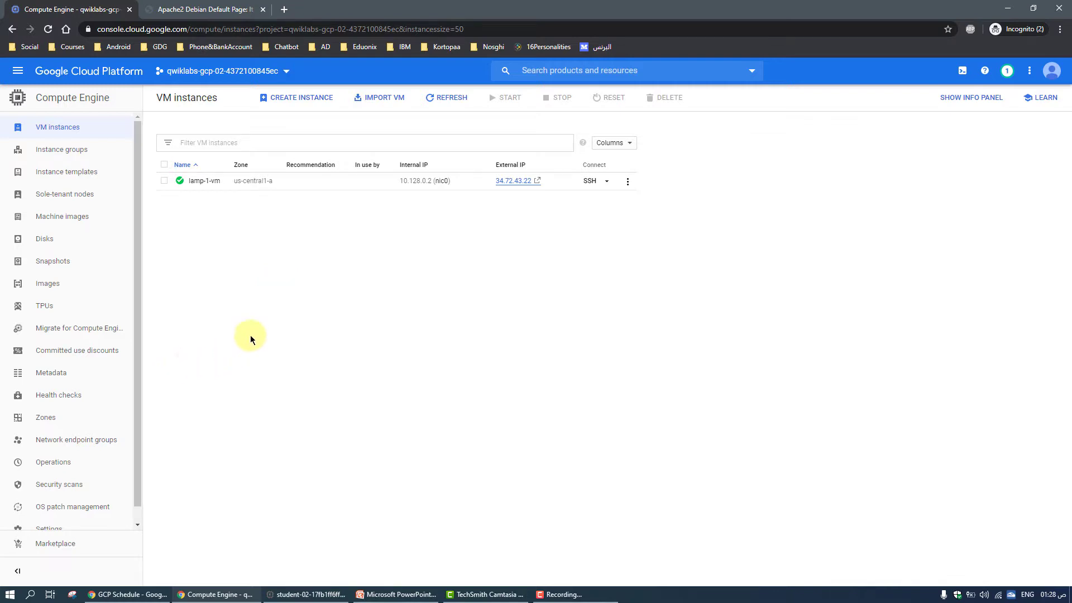
pyautogui.click(18, 73)
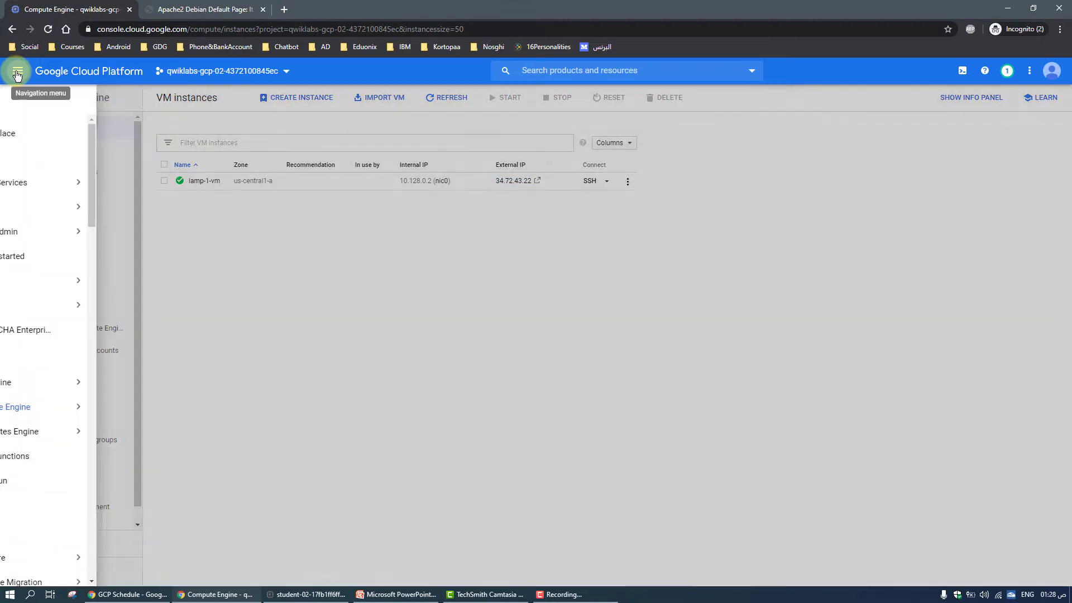
pyautogui.scroll(-2, 67, 357)
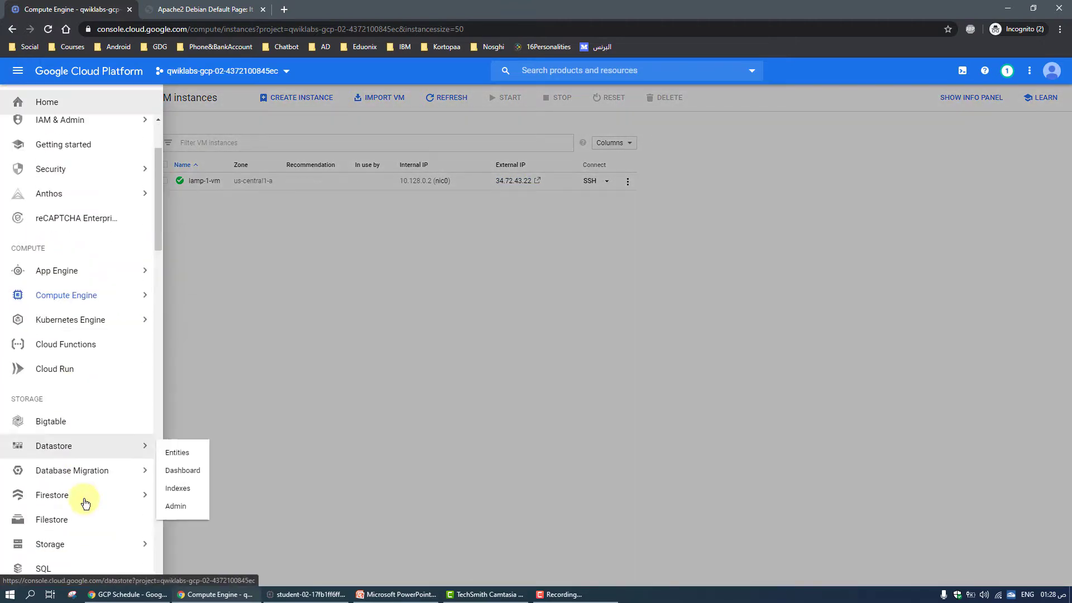
pyautogui.scroll(-6, 85, 503)
pyautogui.moveTo(77, 406)
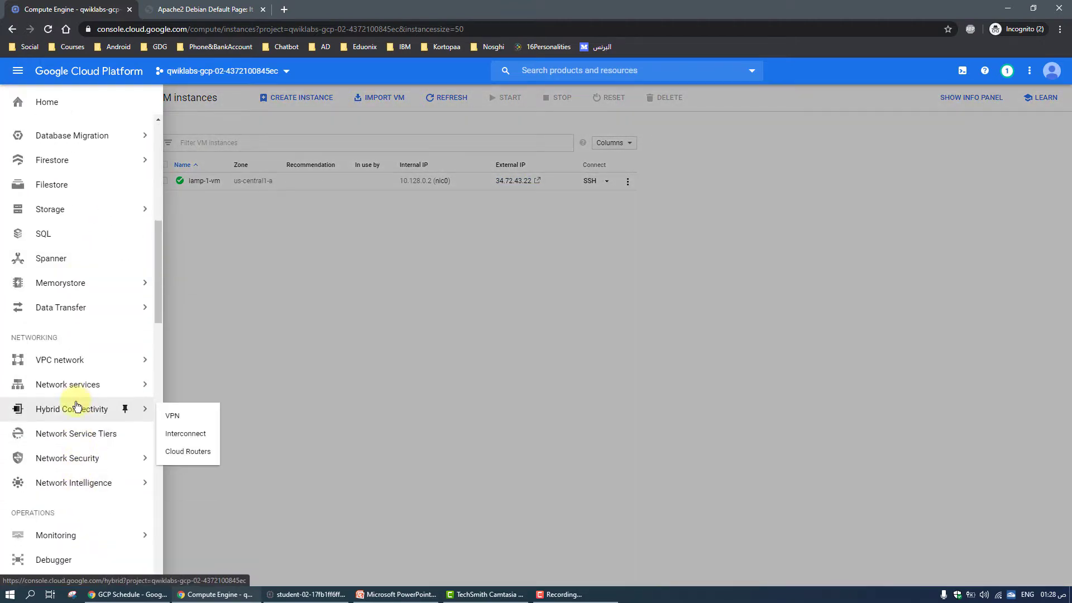
pyautogui.scroll(-3, 77, 406)
pyautogui.moveTo(60, 368)
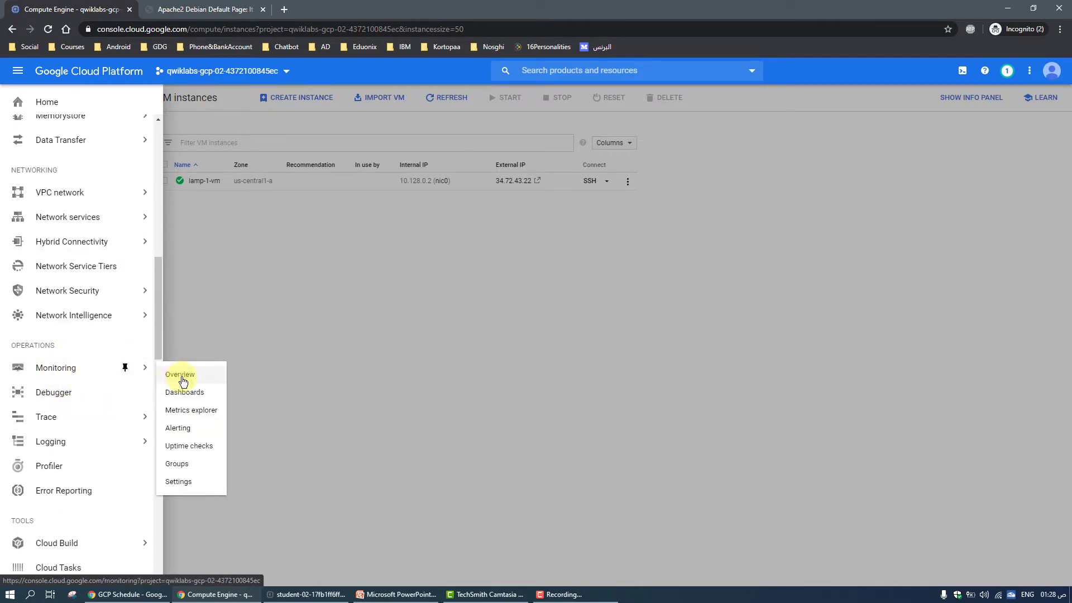
pyautogui.click(326, 311)
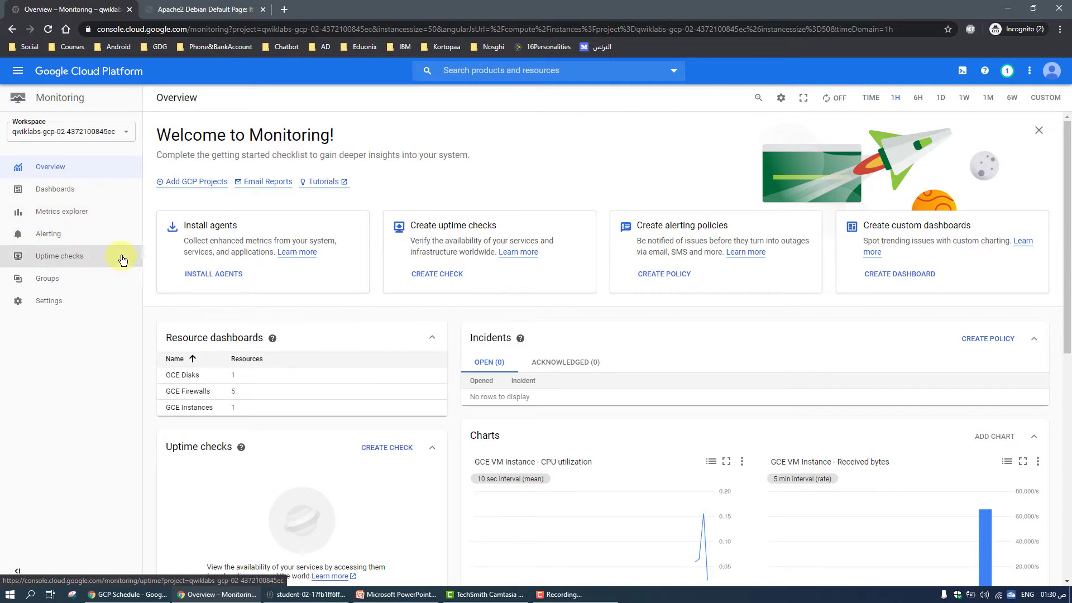
# Open the agent installation instructions from the Monitoring overview and read the Monitoring Agent and Logging Agent descriptions
pyautogui.scroll(-8, 450, 390)
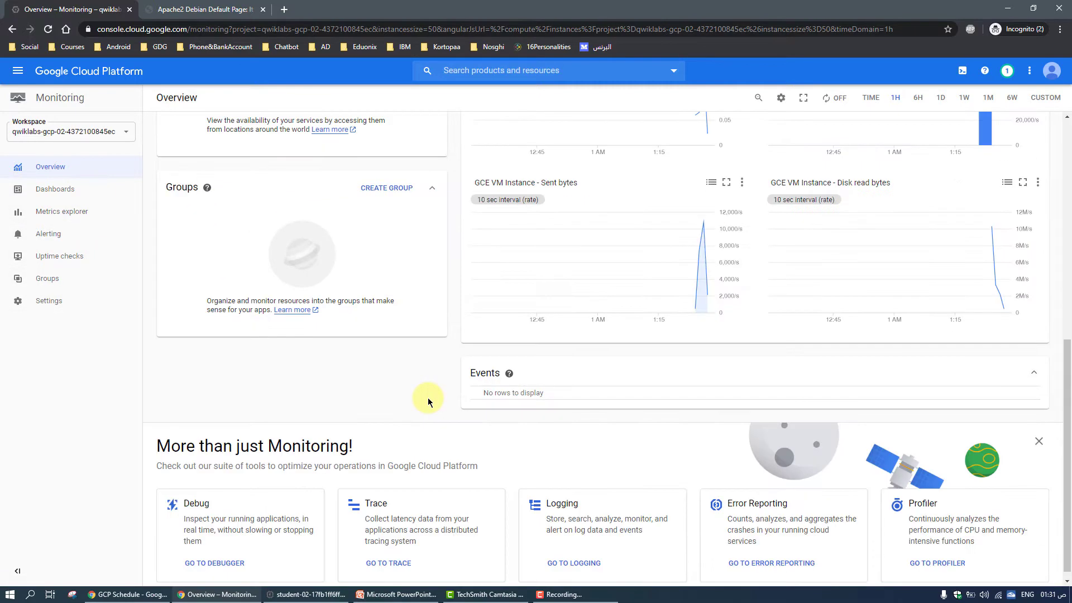
pyautogui.scroll(7, 435, 397)
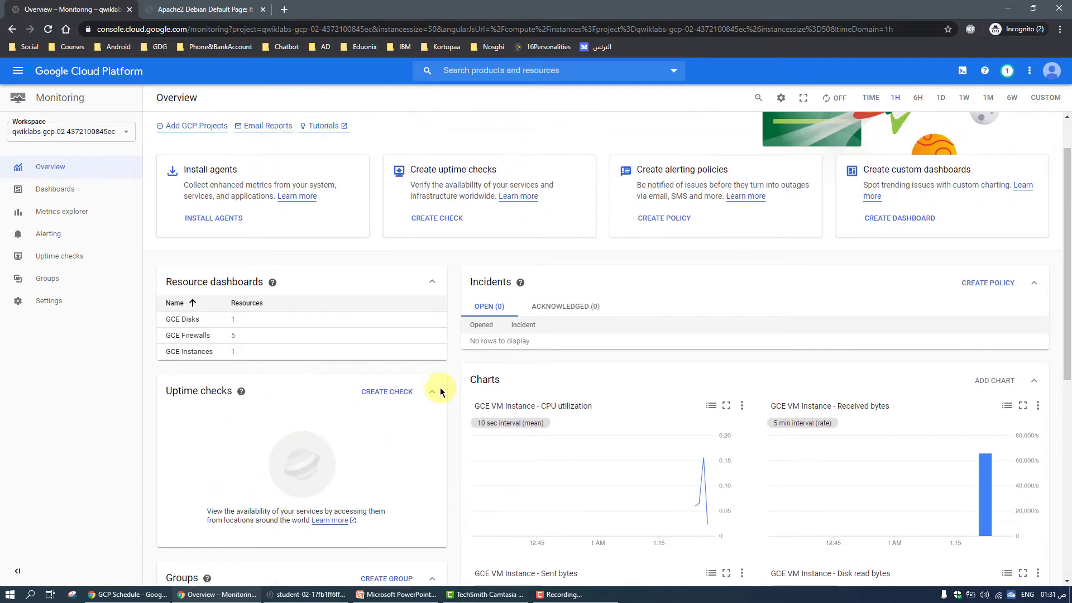
pyautogui.scroll(1, 447, 388)
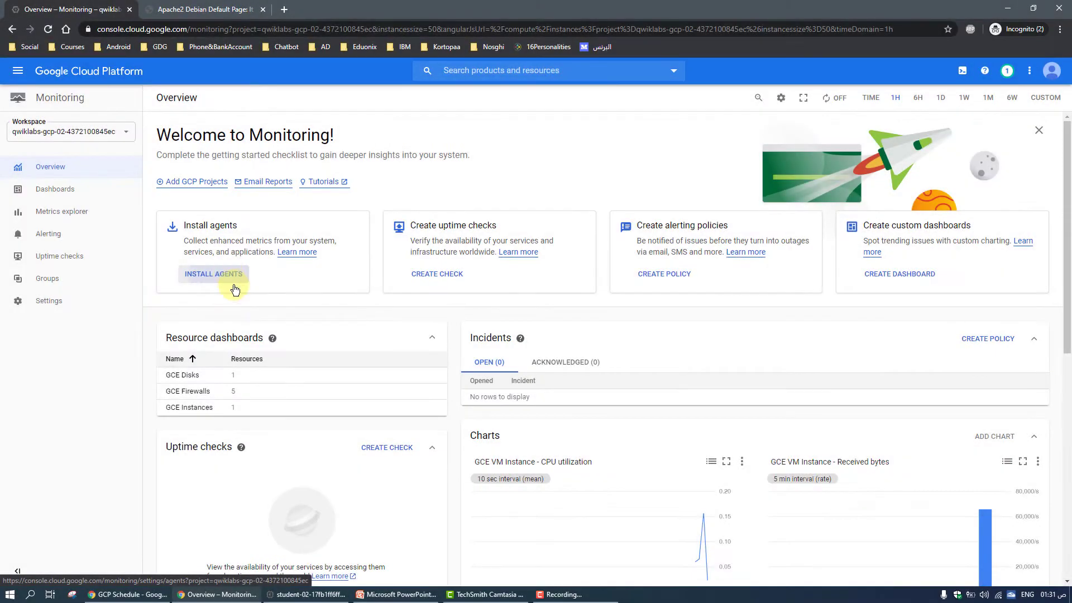
pyautogui.click(230, 280)
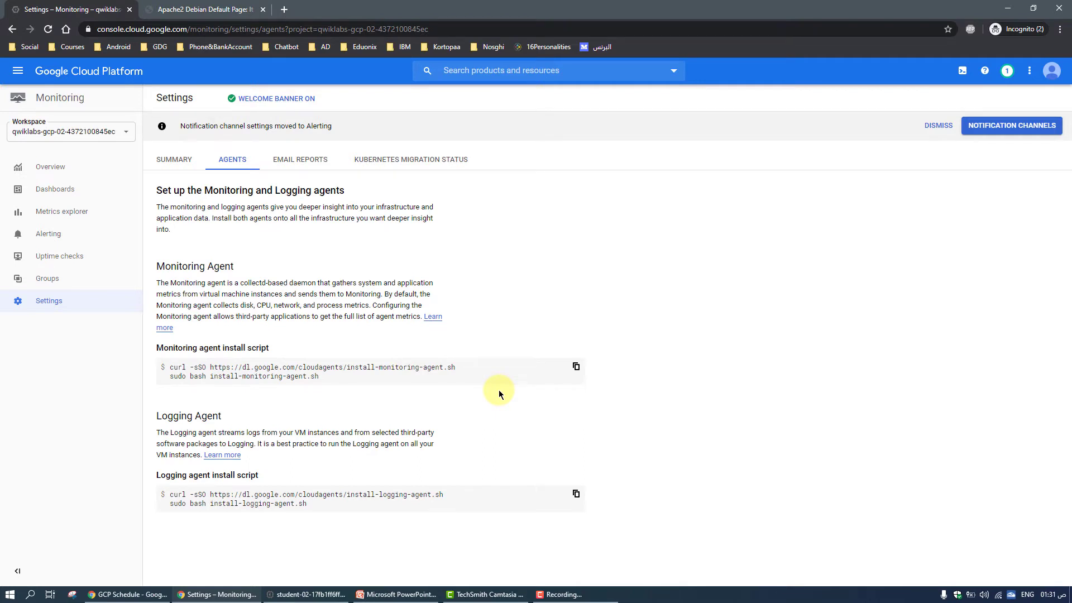
pyautogui.moveTo(157, 283); pyautogui.dragTo(383, 317)
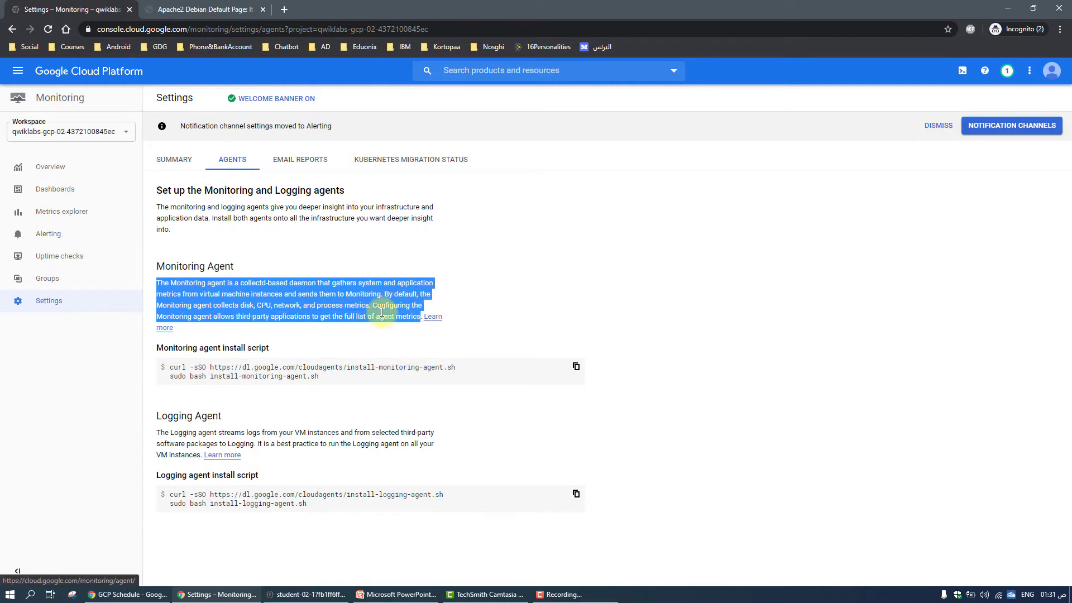
pyautogui.doubleClick(184, 266)
pyautogui.click(166, 436)
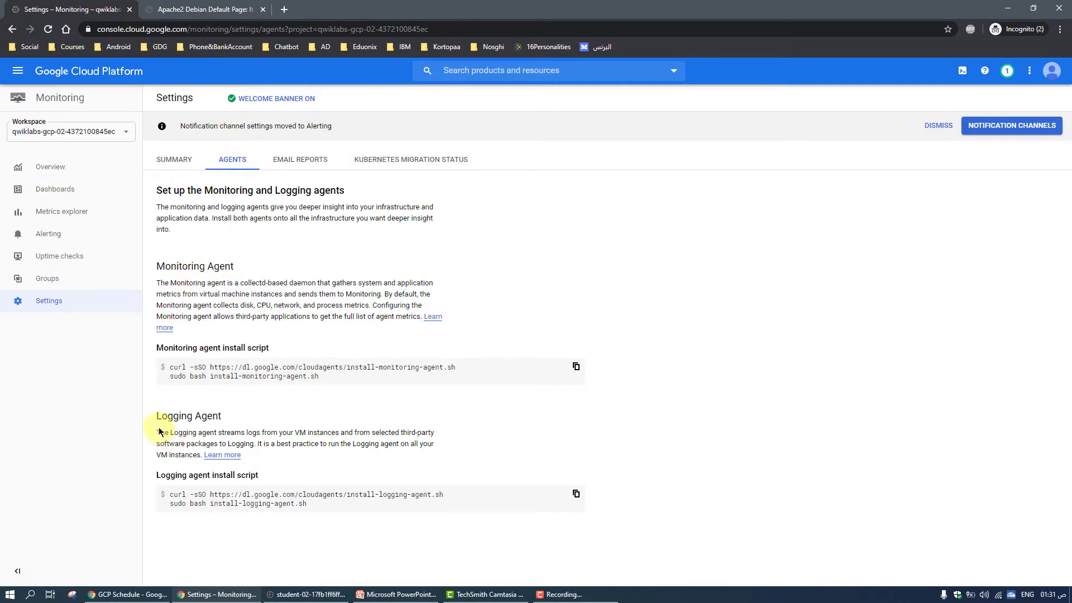
pyautogui.doubleClick(167, 416)
pyautogui.click(160, 433)
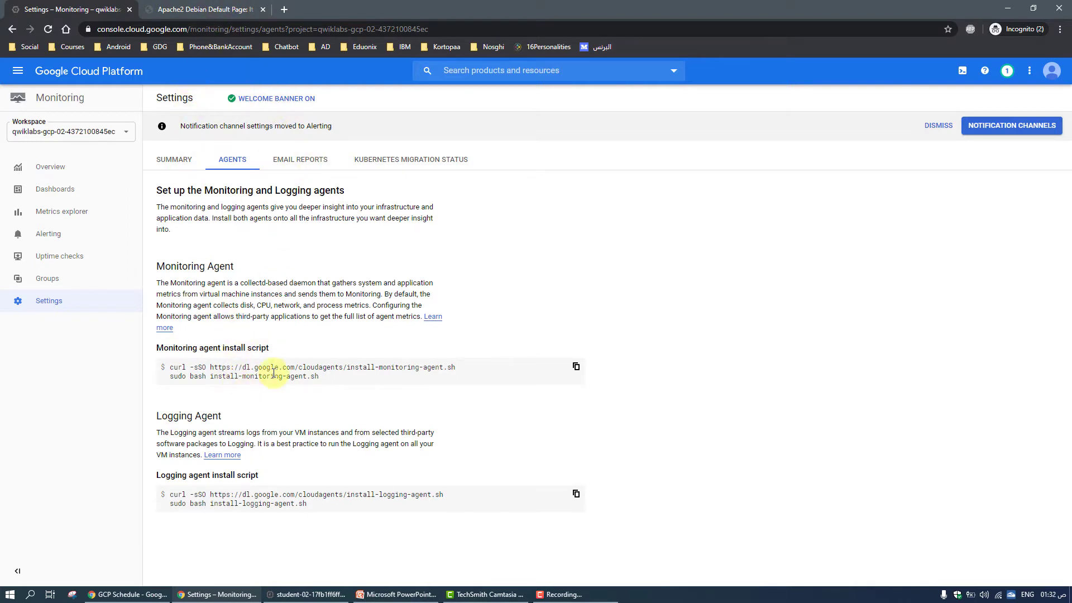
# Copy the Monitoring agent install script and run it in the SSH terminal of lamp-1-vm
pyautogui.click(576, 367)
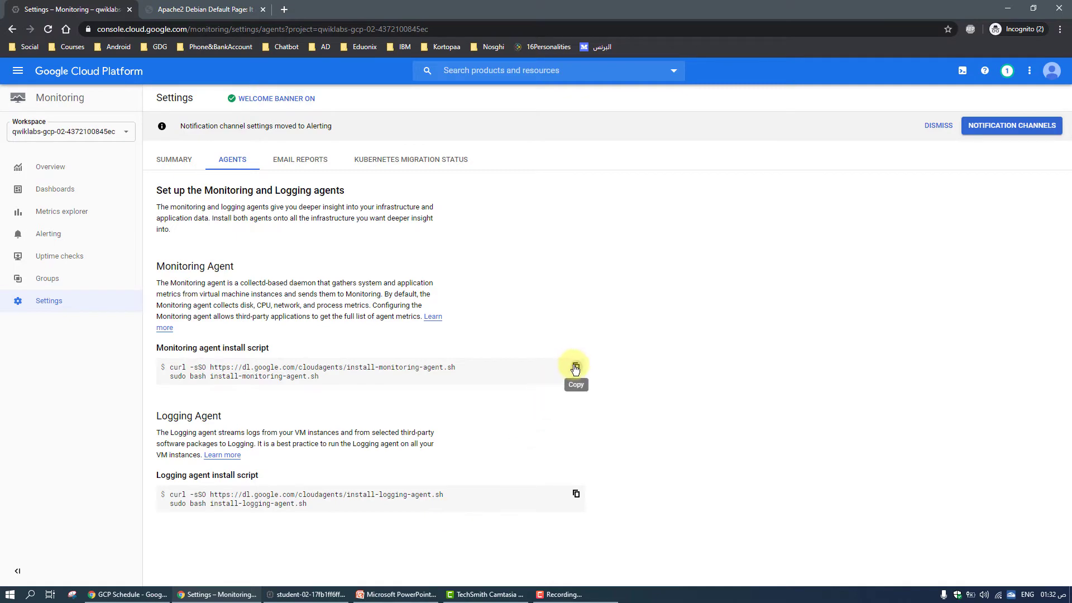
pyautogui.click(575, 368)
pyautogui.click(306, 594)
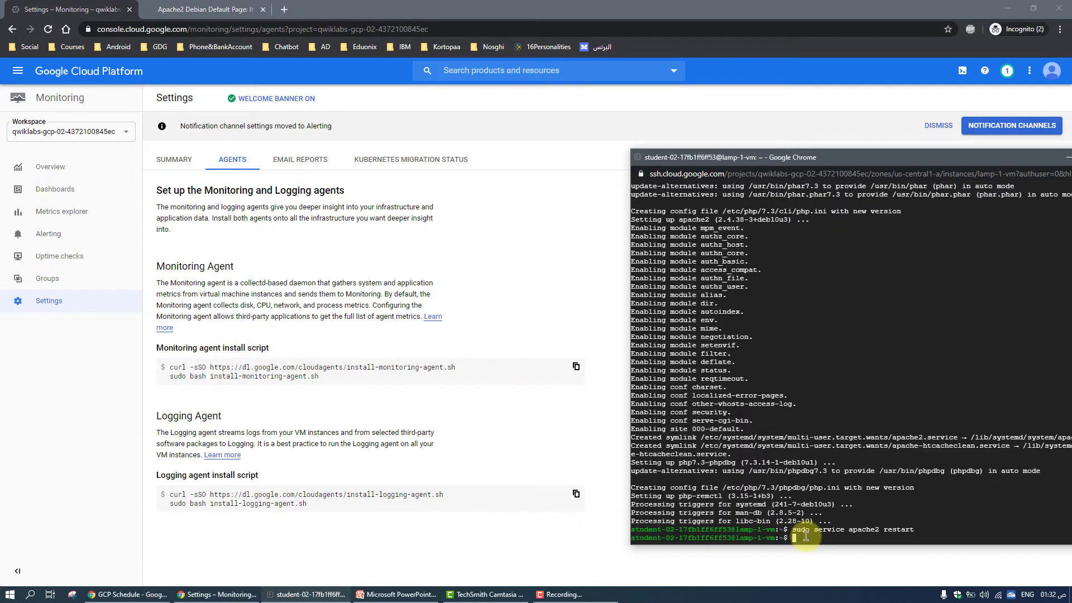
pyautogui.hotkey('ctrl', 'v')
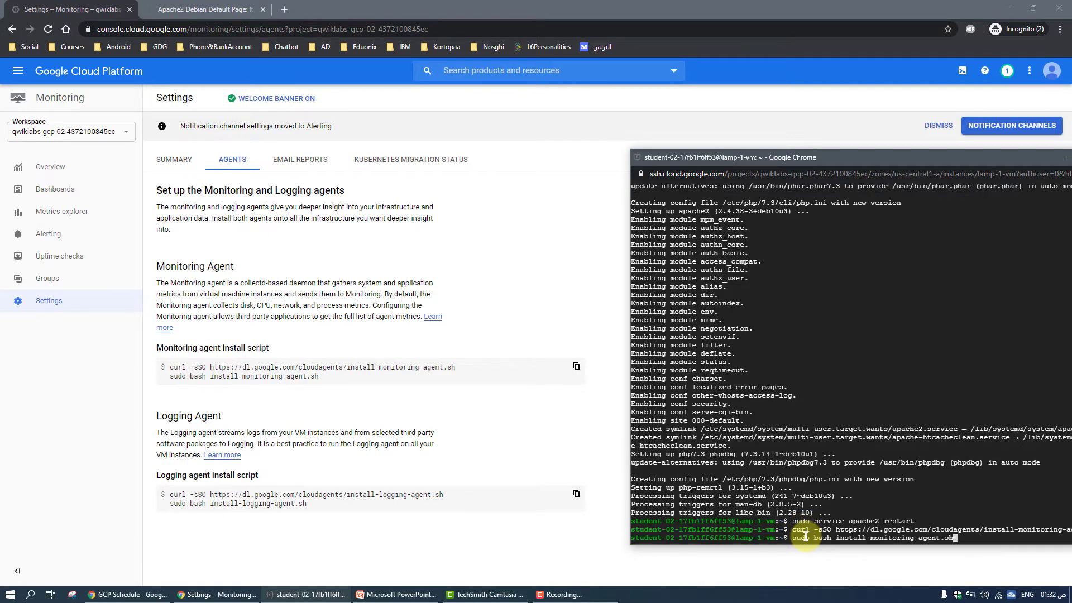
pyautogui.press('Return')
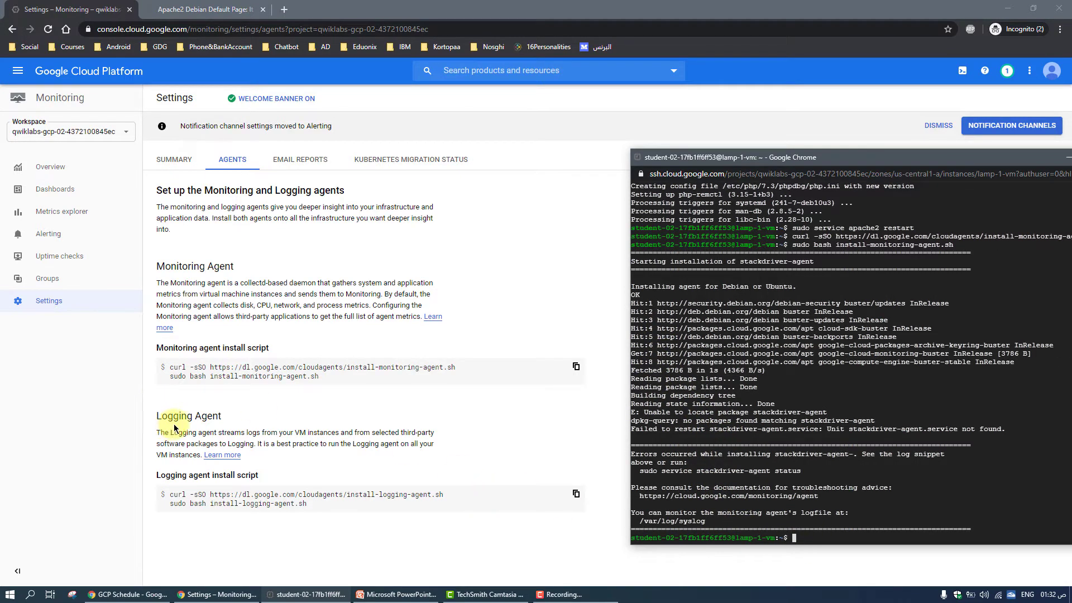
# Copy the Logging agent install script and run it in the SSH terminal of lamp-1-vm
pyautogui.click(576, 493)
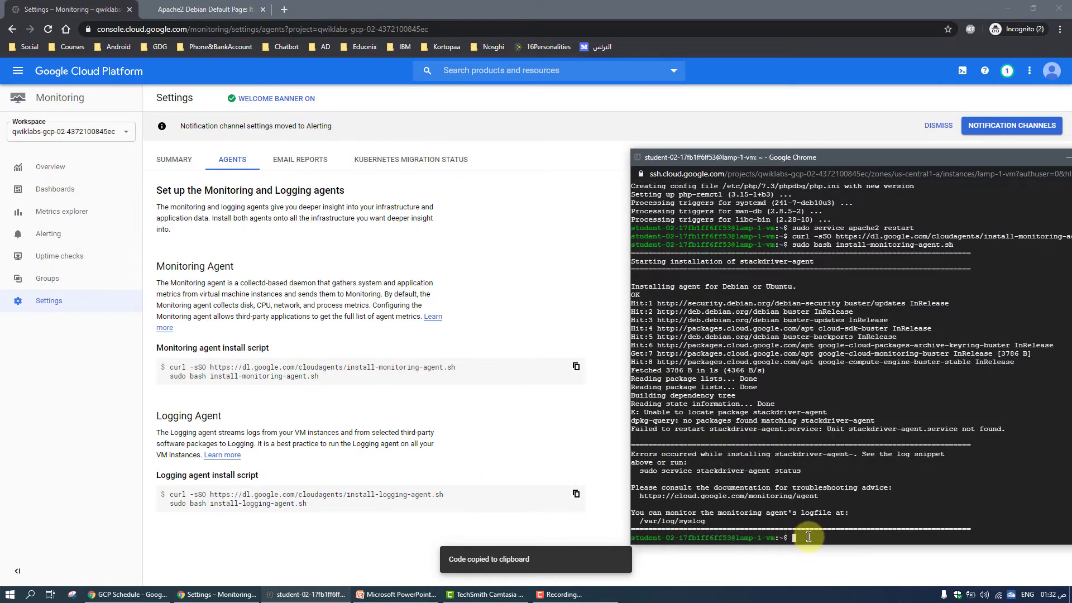
pyautogui.hotkey('ctrl', 'v')
pyautogui.press('Return')
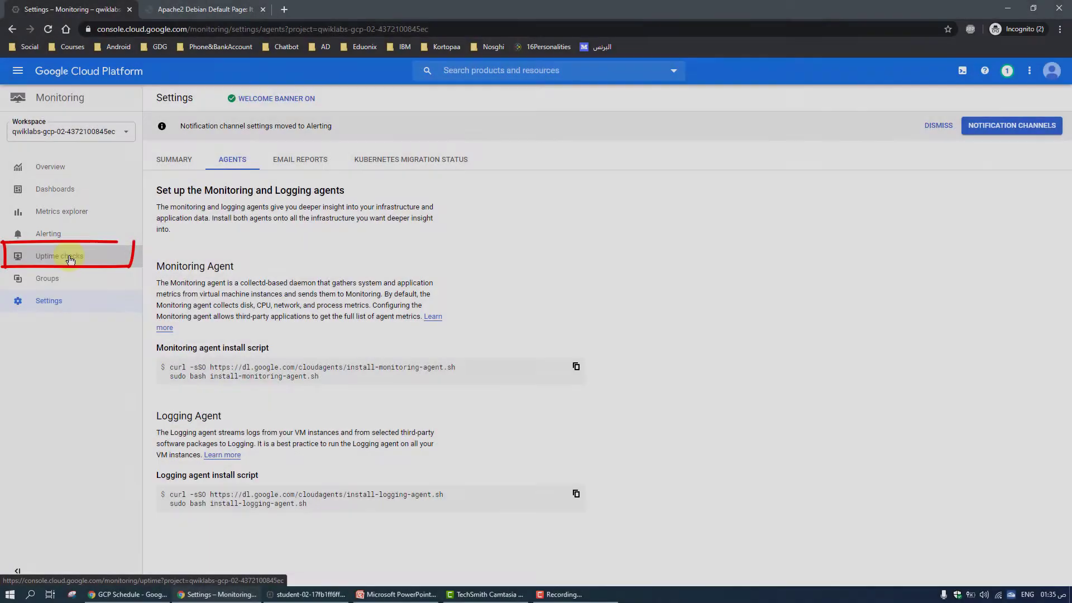
# Start a new uptime check in Monitoring and title it "Lamp uptime check"
pyautogui.click(70, 258)
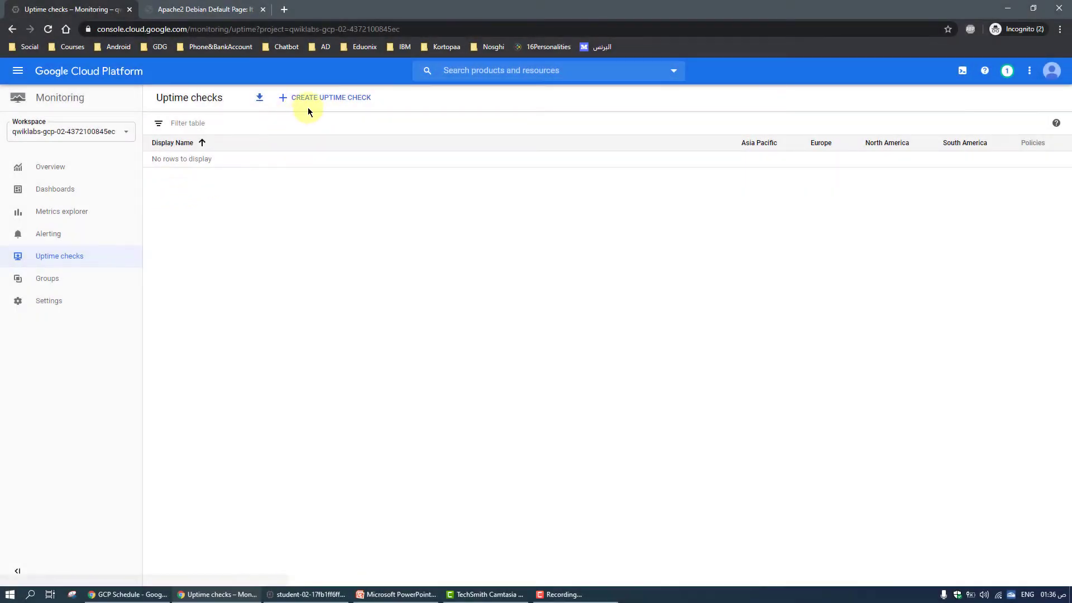
pyautogui.click(307, 104)
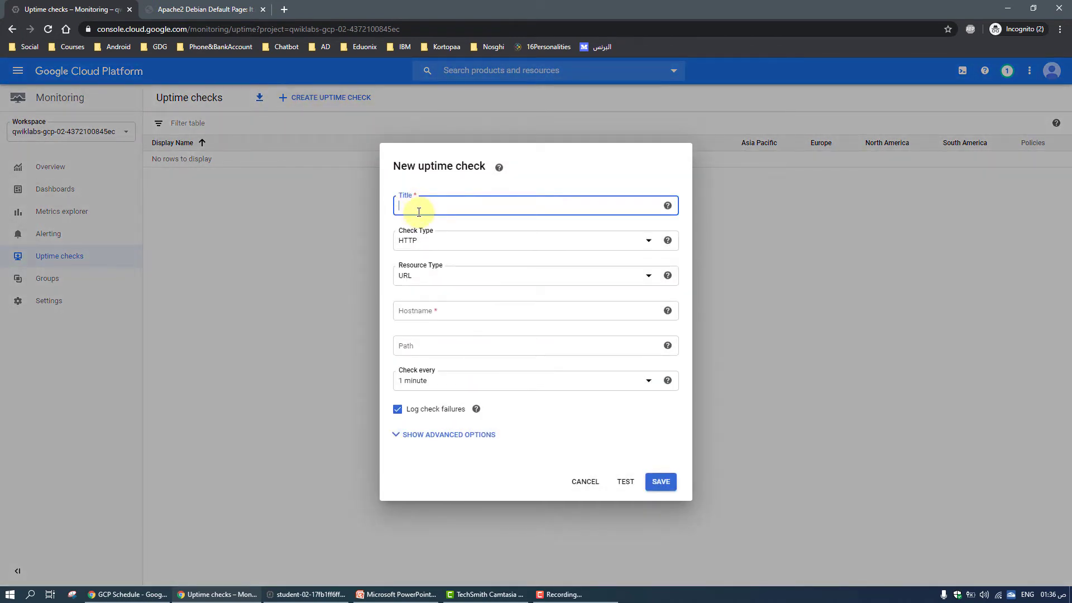
pyautogui.write('Lamp uptime check')
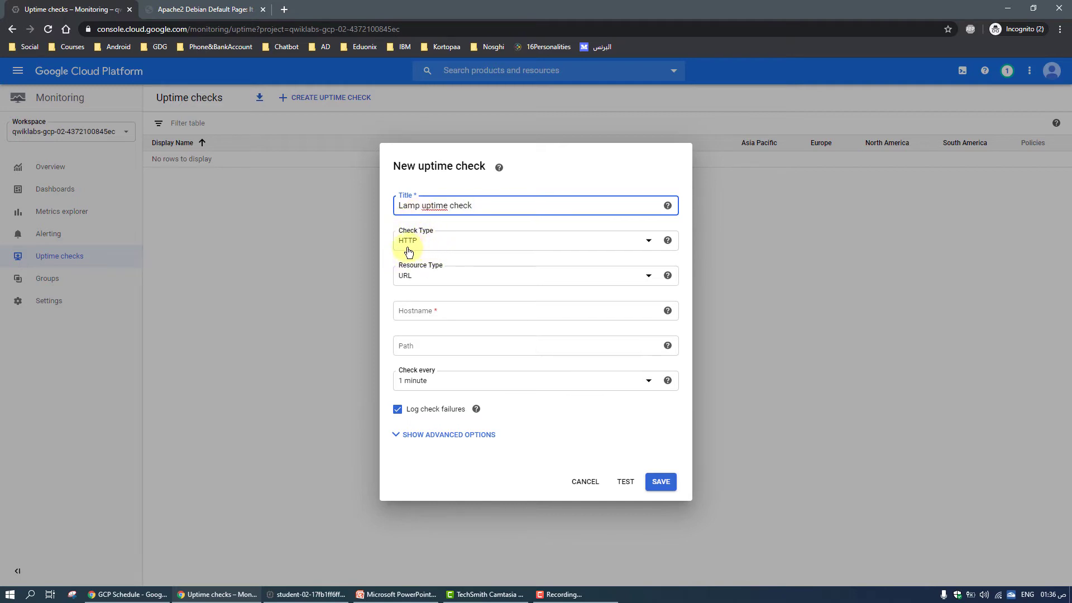
# Set the uptime check's resource type to Instance, applied to the single instance lamp-1-vm
pyautogui.click(412, 281)
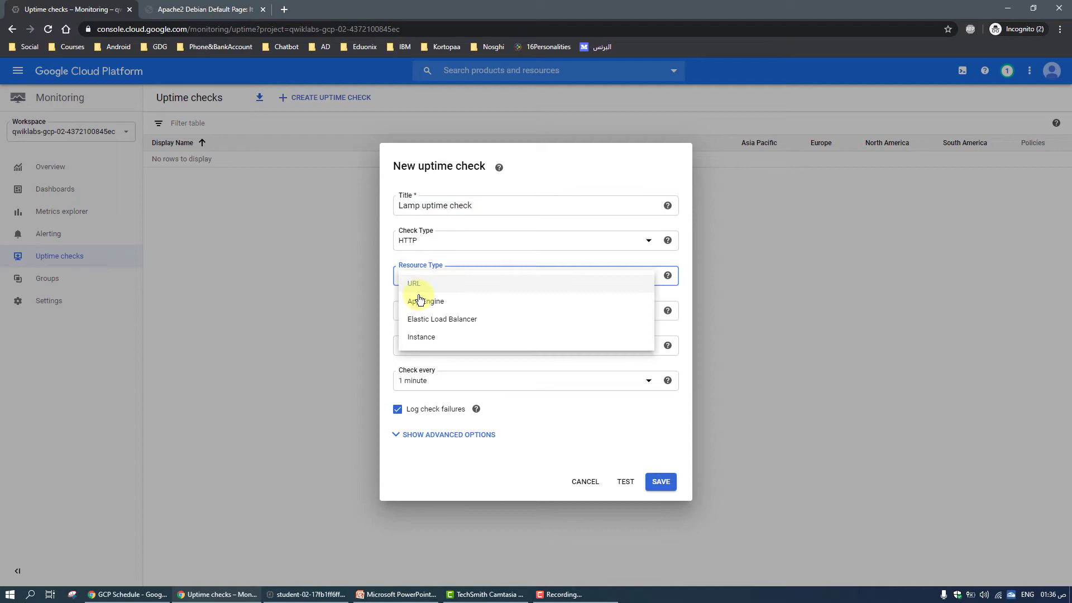
pyautogui.click(422, 339)
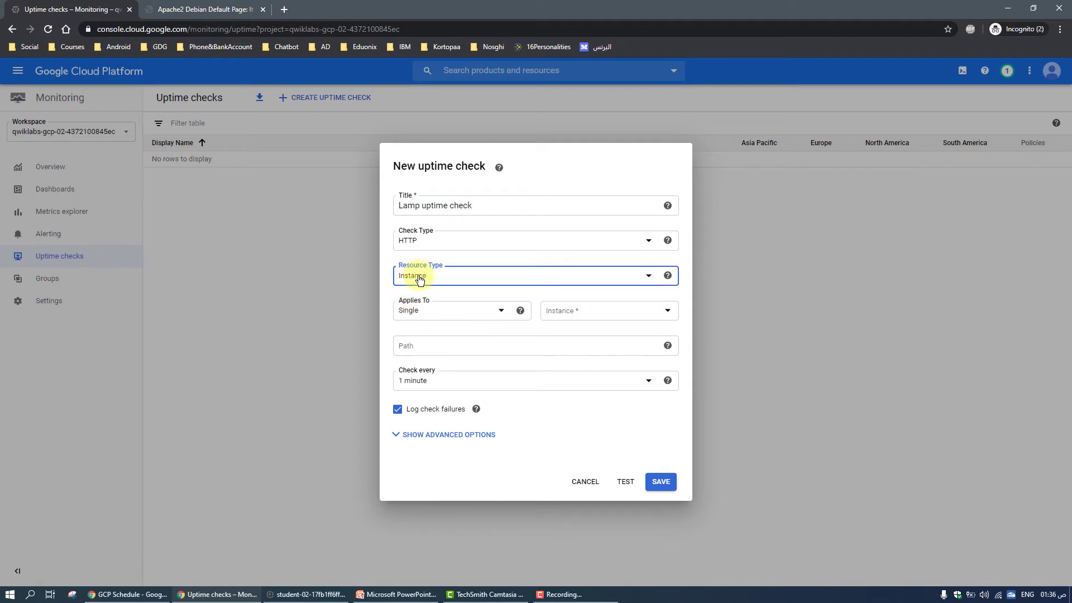
pyautogui.click(420, 317)
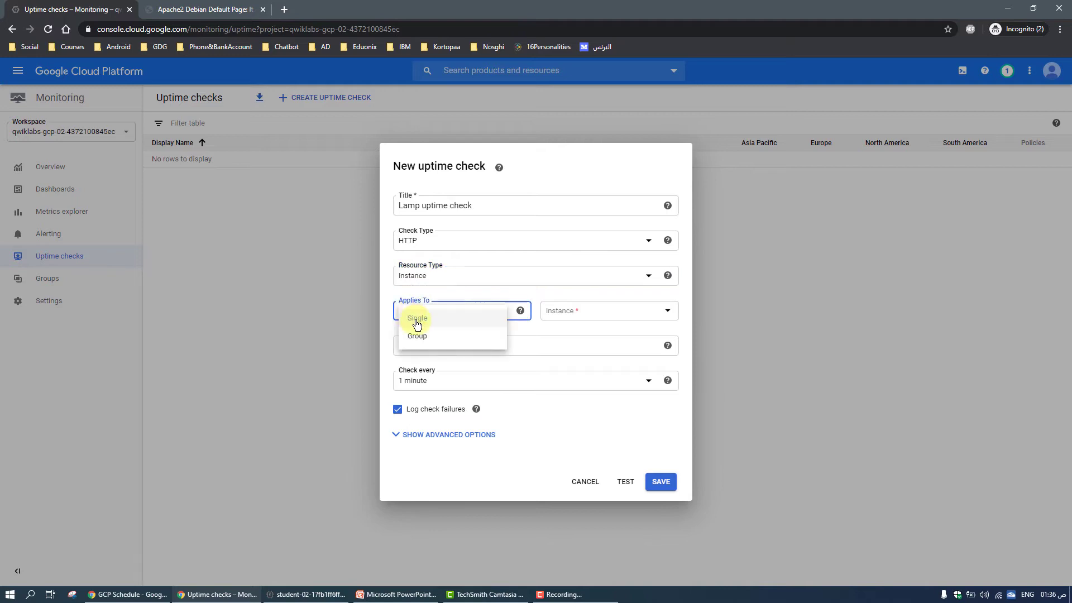
pyautogui.click(413, 320)
pyautogui.click(582, 317)
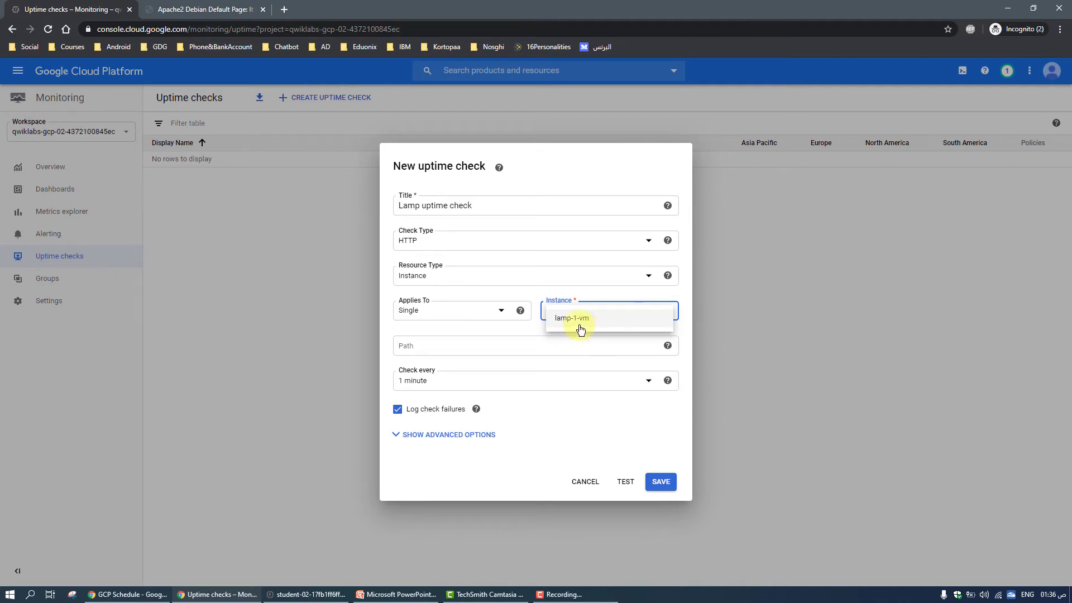
pyautogui.click(605, 321)
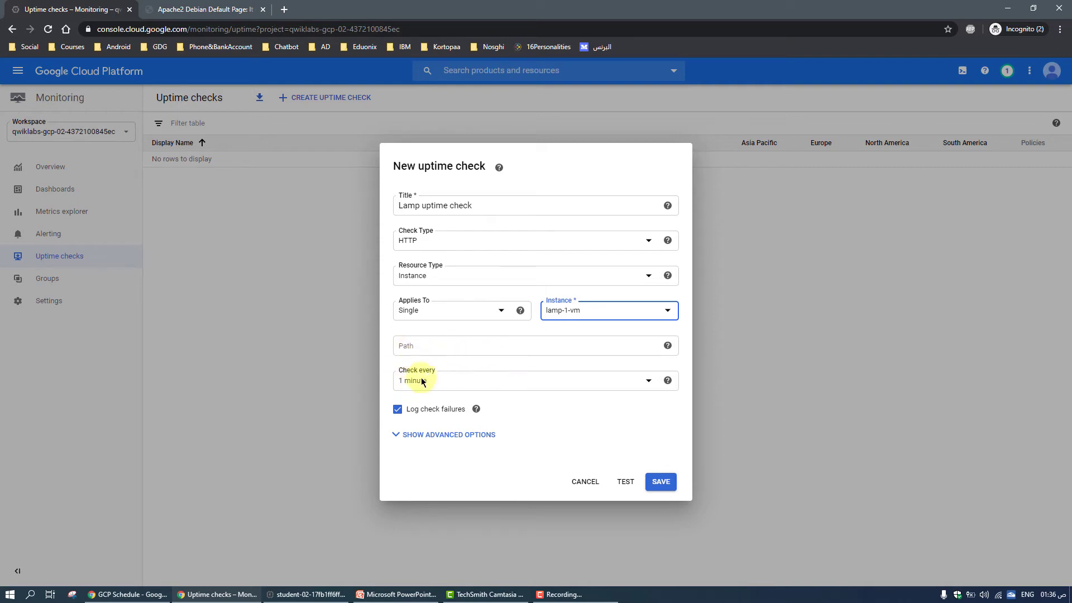
# Test the uptime check and examine the response code and response time
pyautogui.click(632, 483)
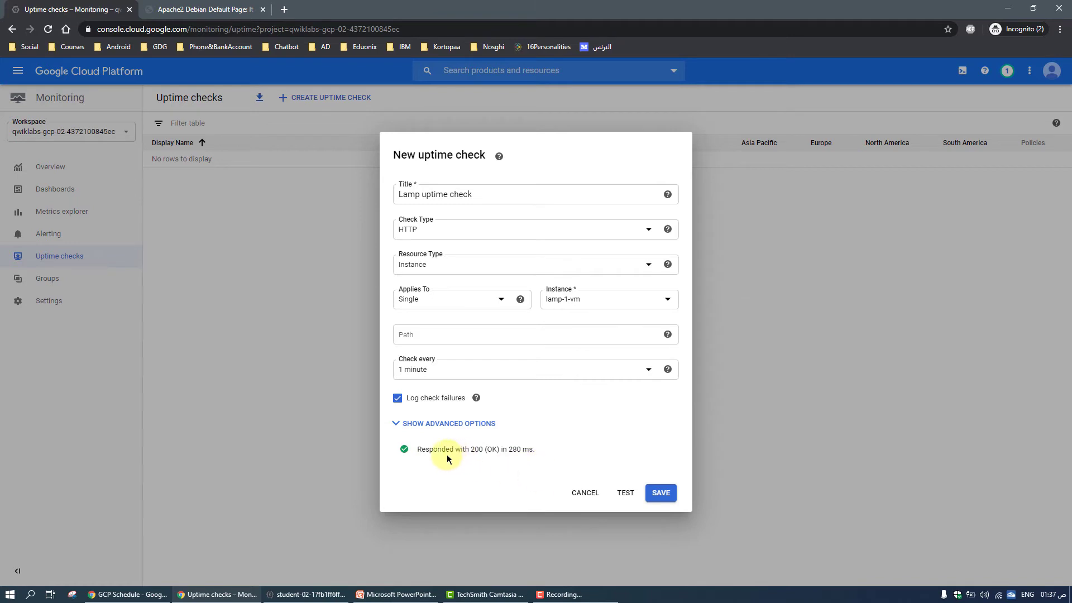
pyautogui.doubleClick(477, 449)
pyautogui.doubleClick(492, 449)
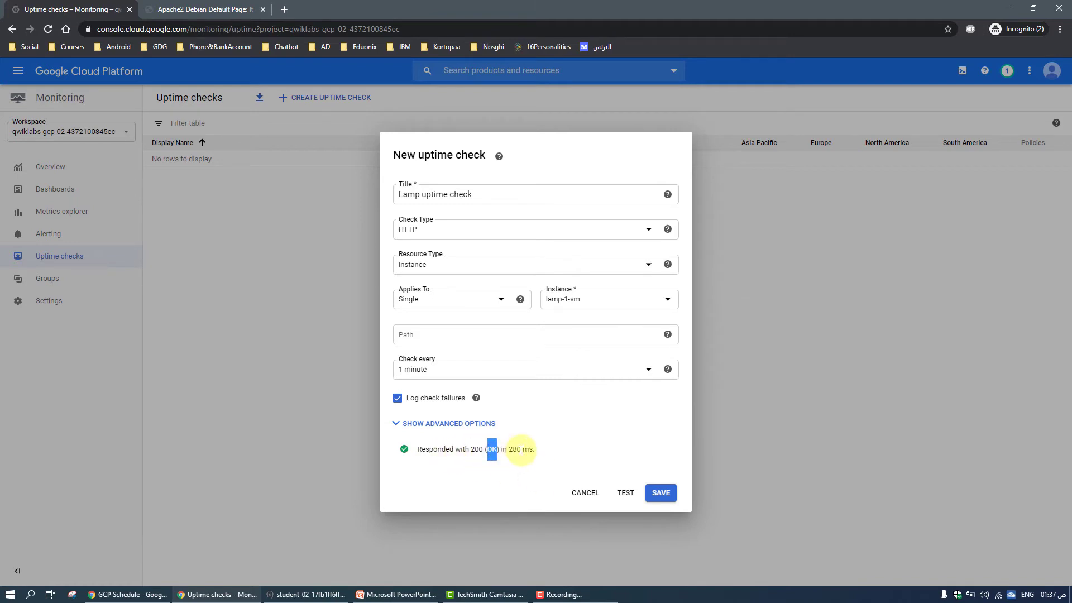
pyautogui.click(517, 449)
pyautogui.doubleClick(518, 448)
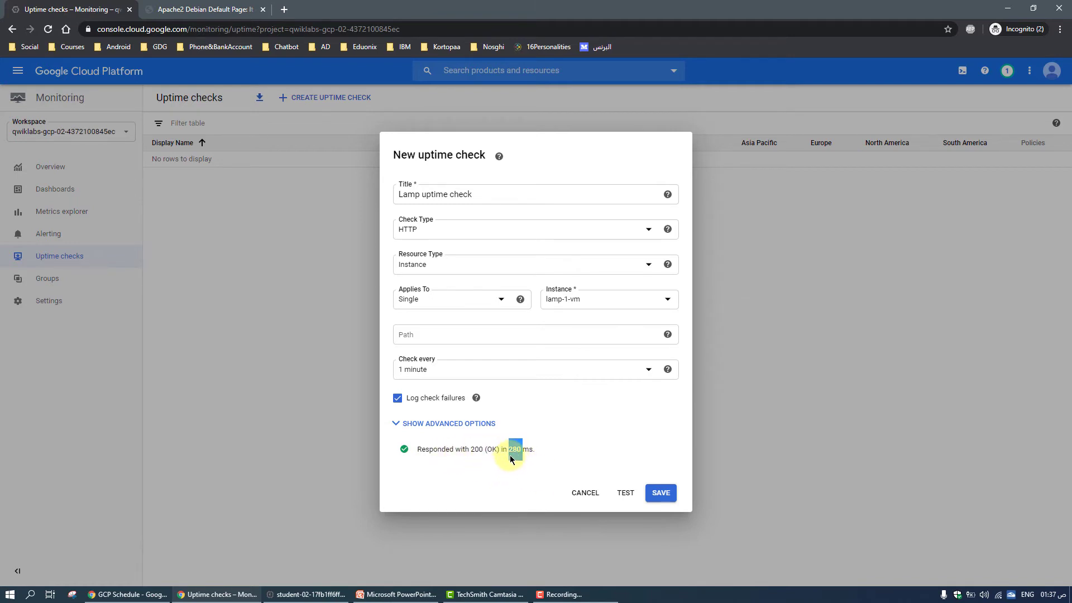
pyautogui.click(534, 447)
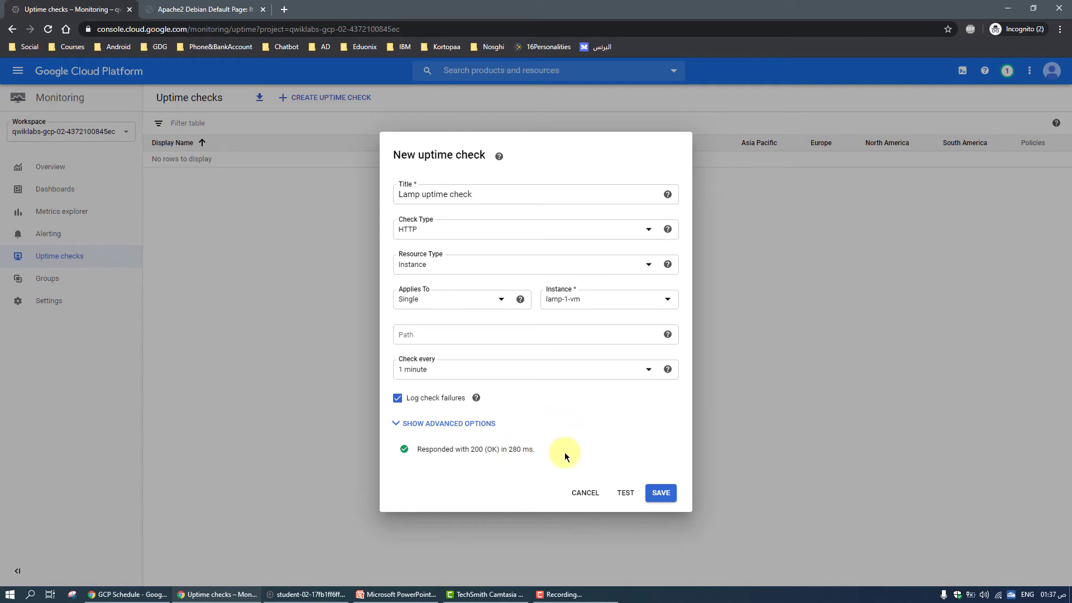
# Save the uptime check and decline creating an alert policy for it
pyautogui.click(665, 495)
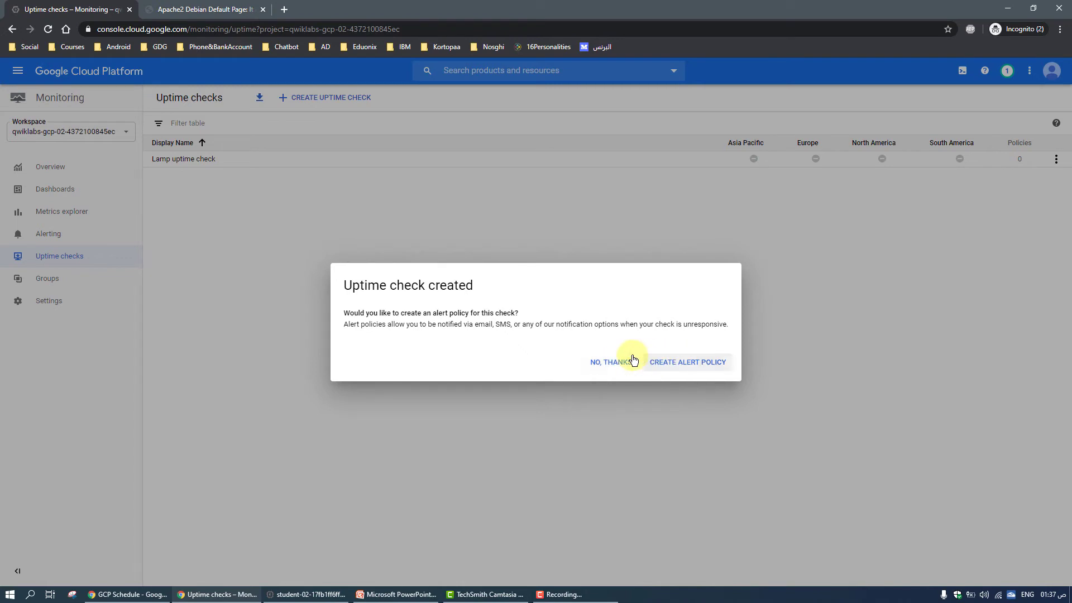
pyautogui.click(599, 366)
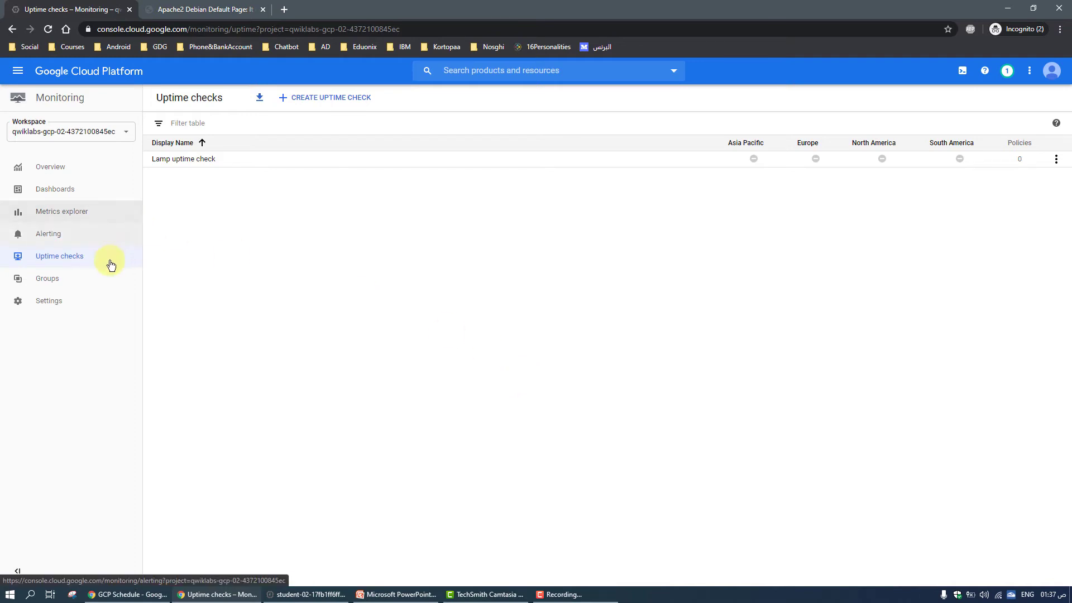
# Start a new alerting policy in Monitoring and name it "Inbound traffic alert"
pyautogui.click(79, 237)
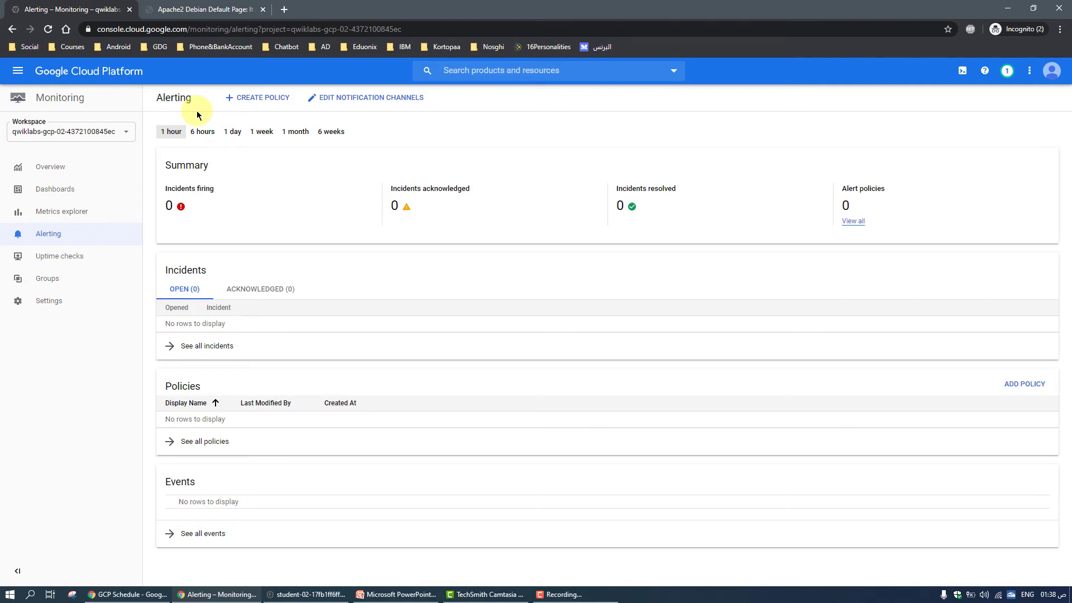
pyautogui.click(269, 106)
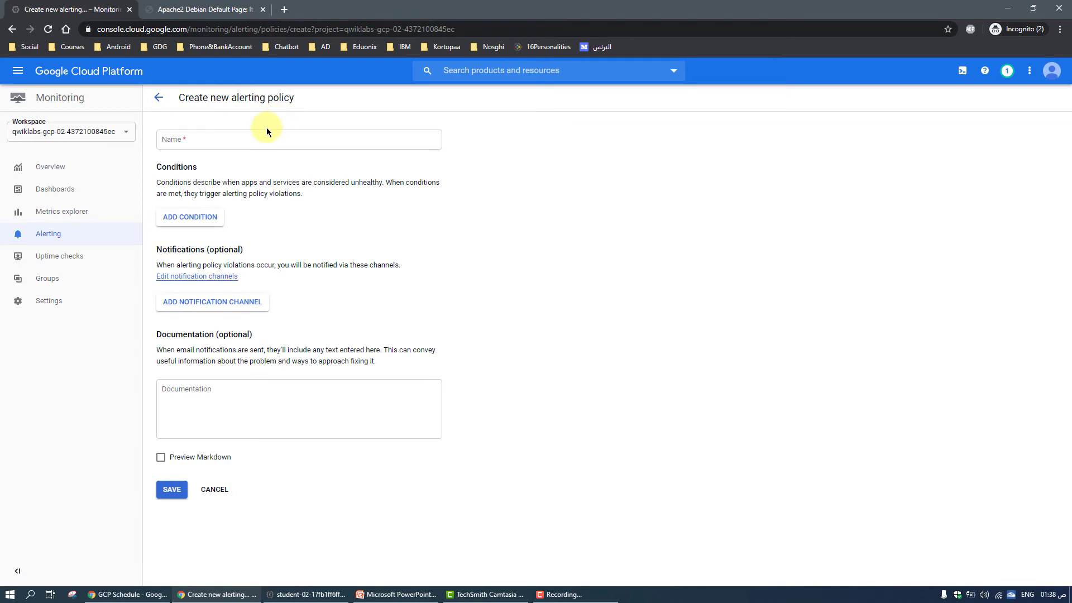
pyautogui.click(265, 138)
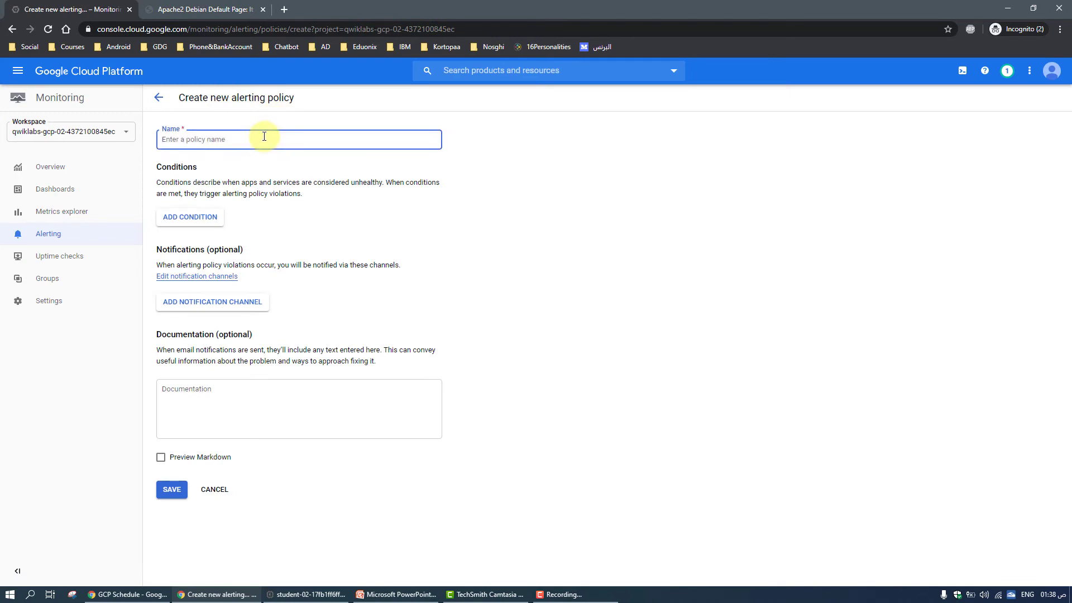
pyautogui.write('Inbound traffic alert')
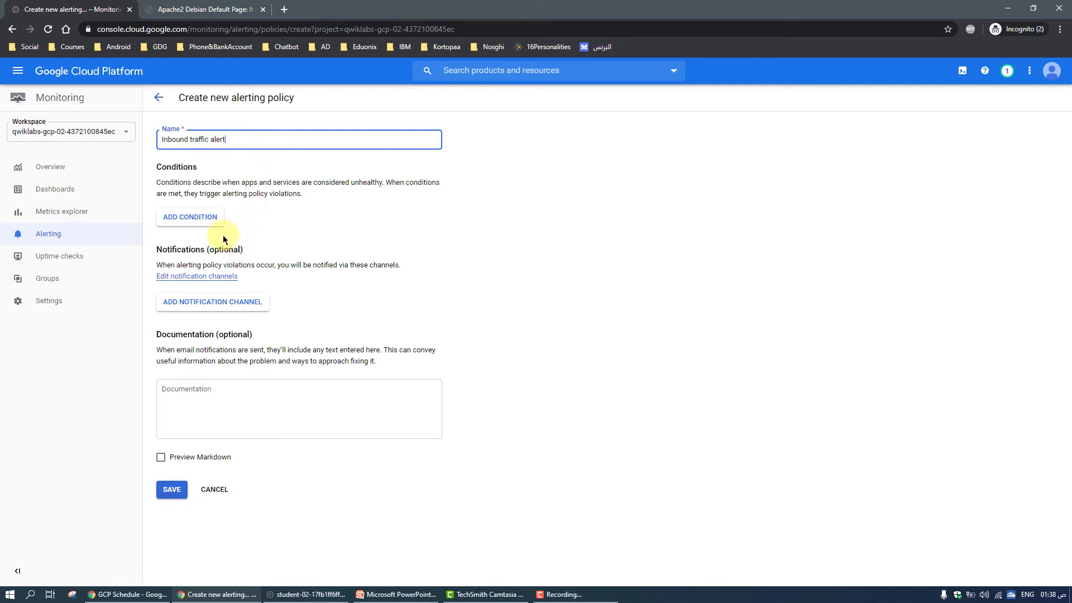
# Add a metric condition to the policy with GCE VM Instance as its resource type
pyautogui.click(198, 222)
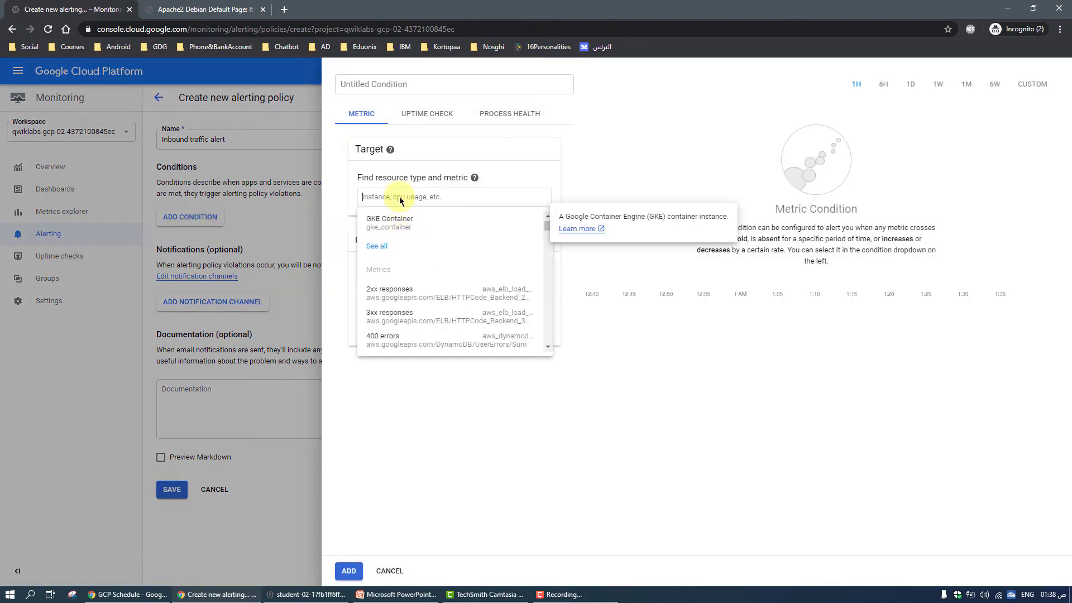
pyautogui.write('GCE')
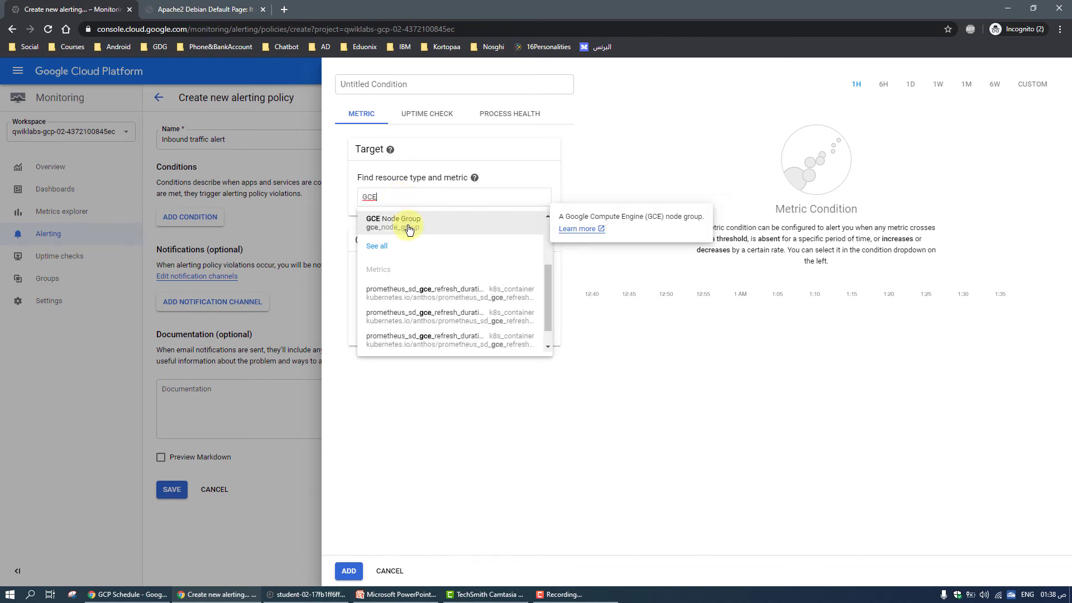
pyautogui.scroll(-1, 411, 232)
pyautogui.scroll(3, 419, 246)
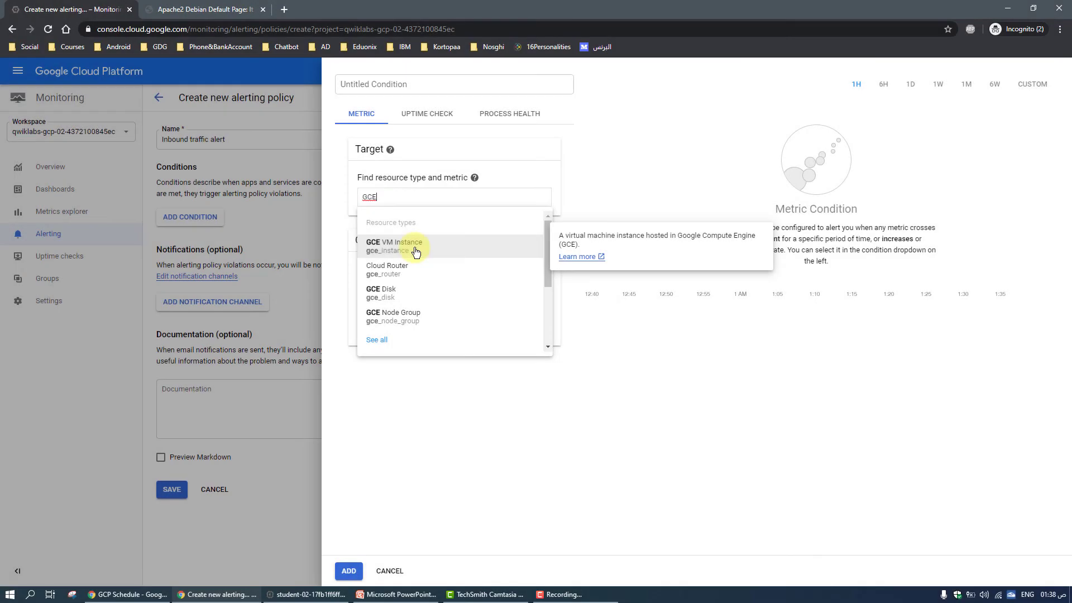
pyautogui.click(415, 252)
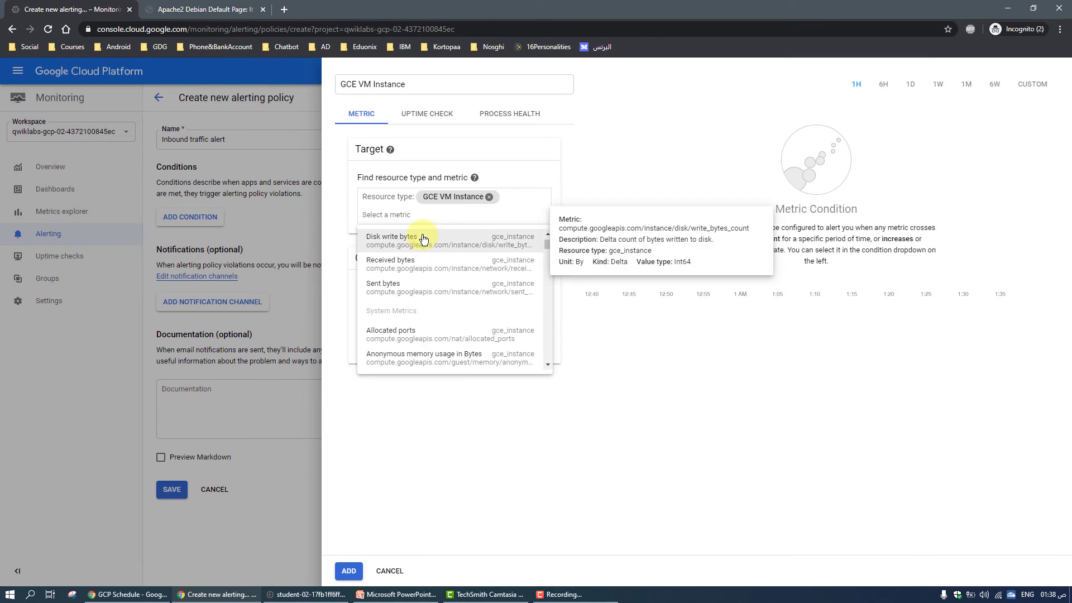
# Search the metrics for "Network" and set the condition's metric to Network traffic (agent.googleapis.com/elasticsearch/network)
pyautogui.write('Net')
pyautogui.write('work')
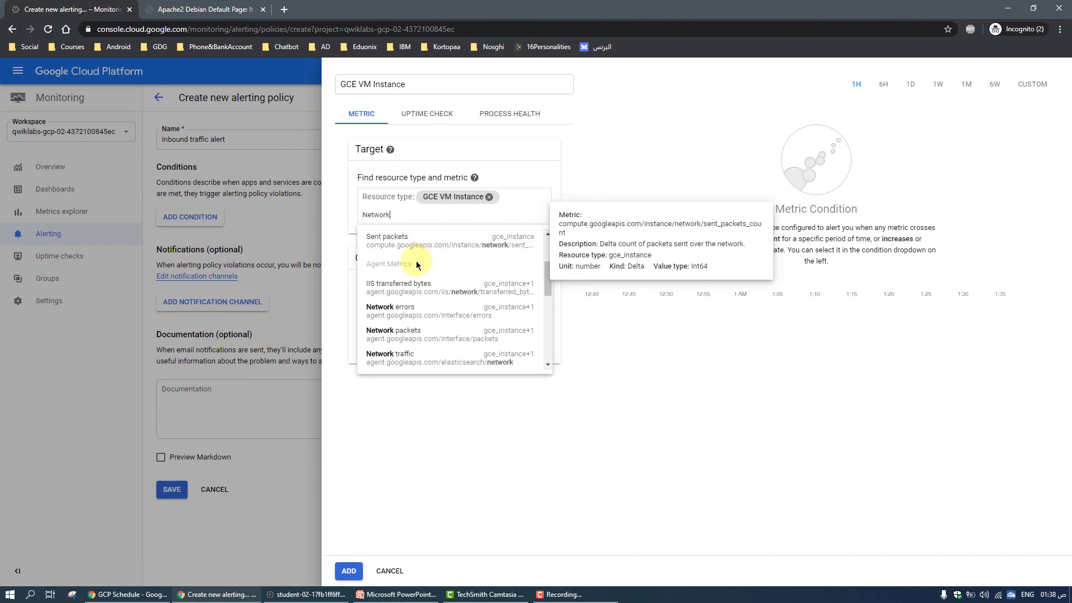
pyautogui.scroll(-1, 428, 301)
pyautogui.click(435, 311)
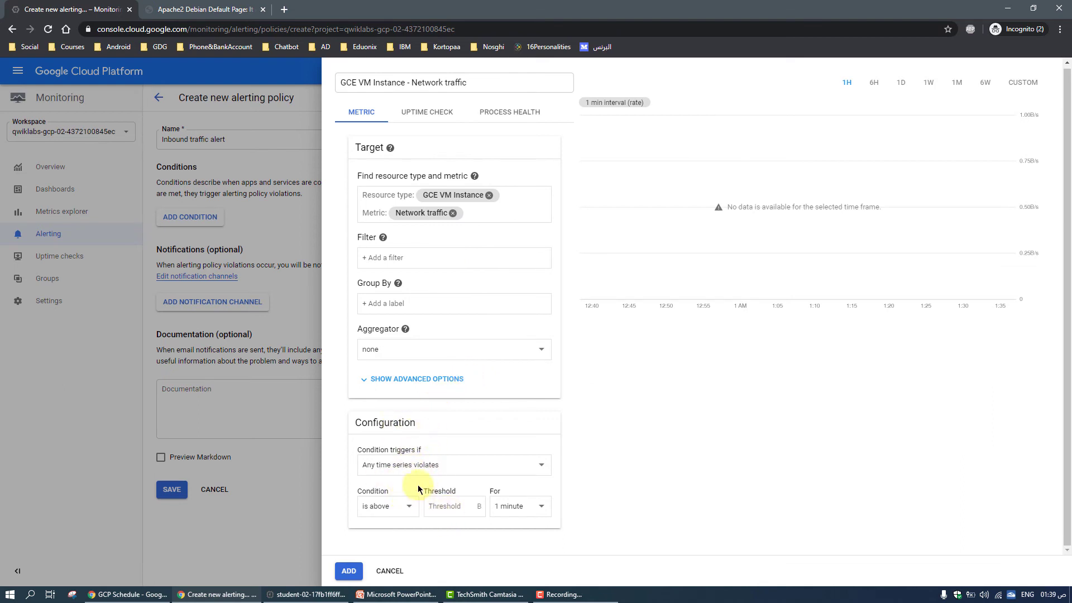
# Set the condition's threshold to 500 B and add the condition to the policy
pyautogui.click(440, 507)
pyautogui.write('500')
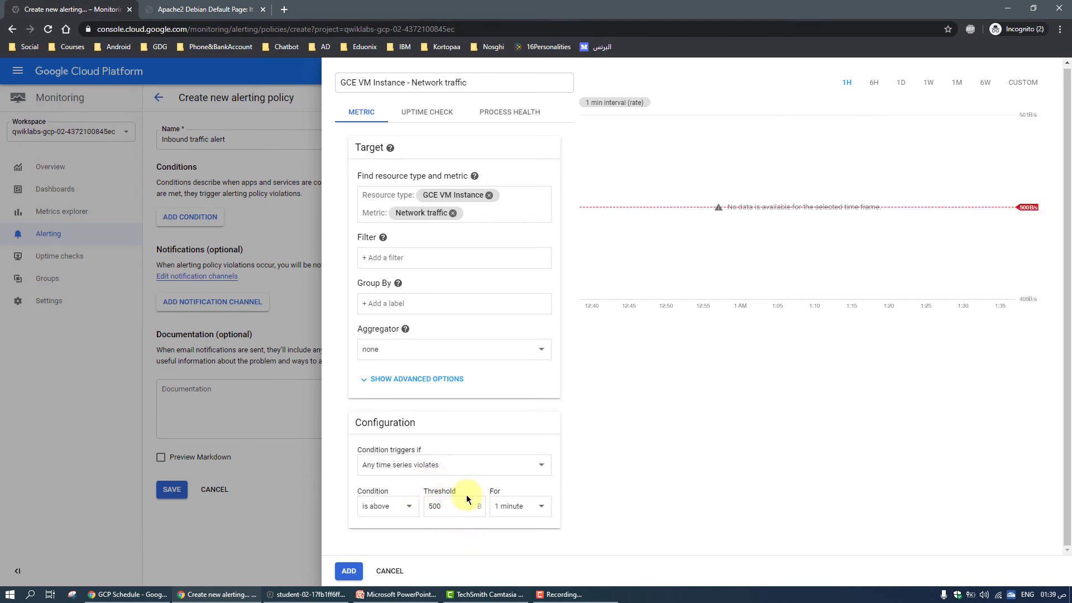
pyautogui.click(348, 571)
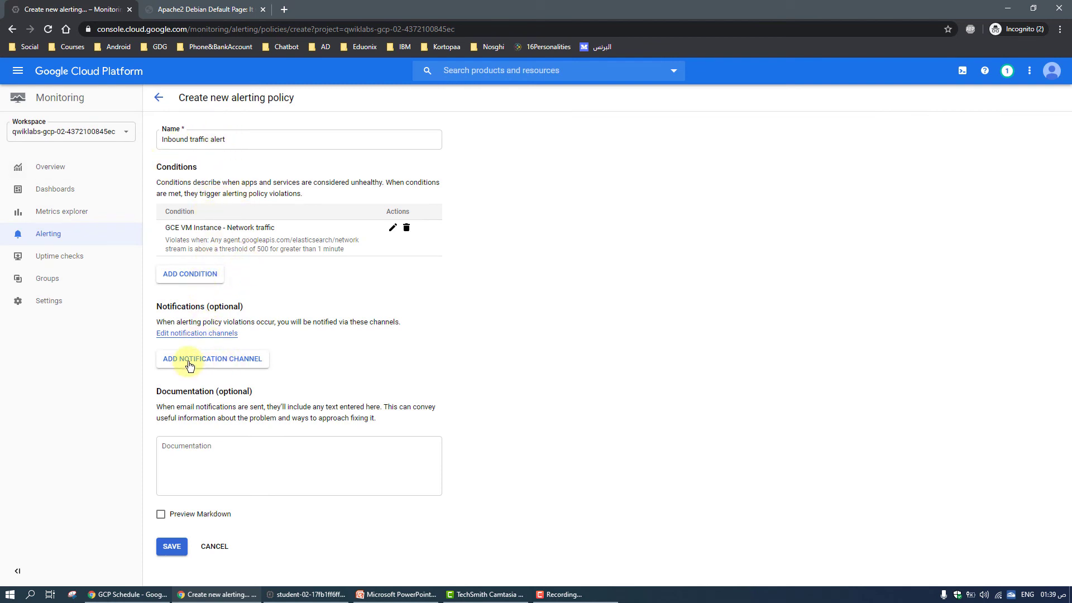
# Add a notification channel of type Email to the policy, using the recipient's email address
pyautogui.click(226, 368)
pyautogui.click(491, 278)
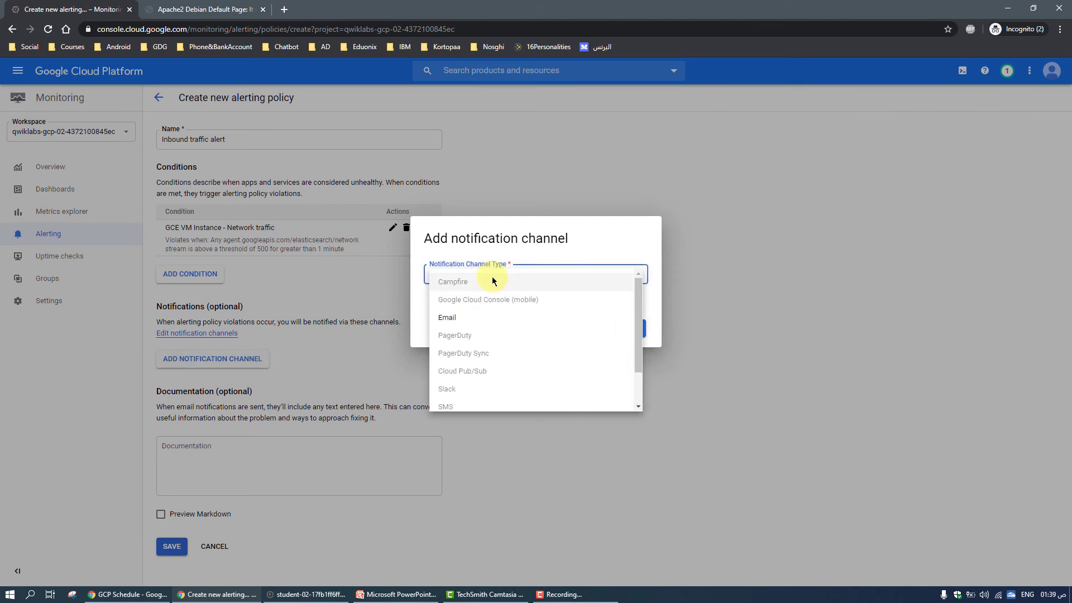
pyautogui.click(447, 317)
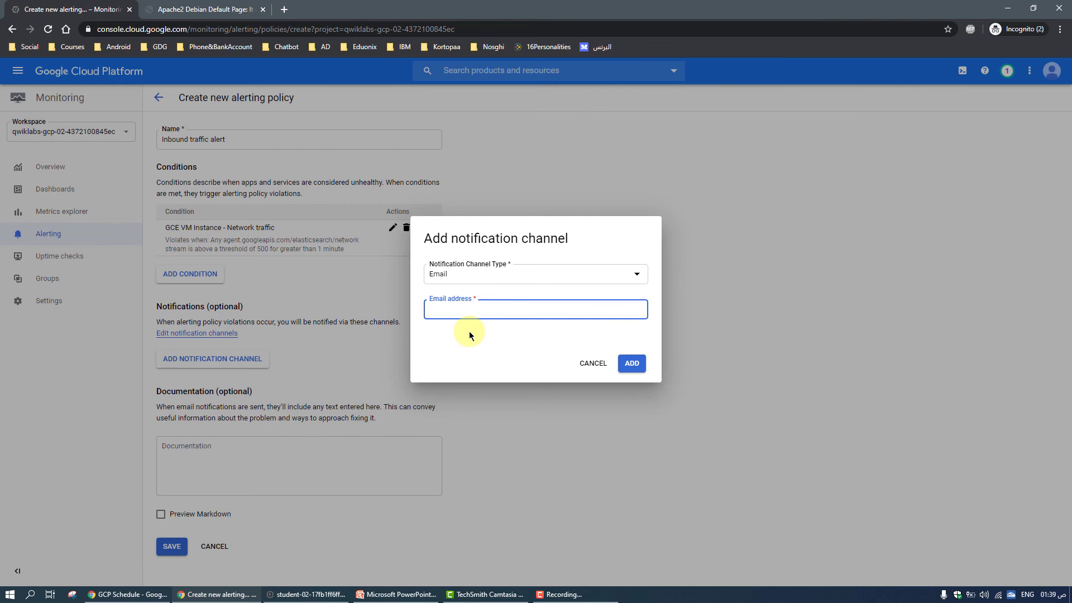
pyautogui.click(632, 363)
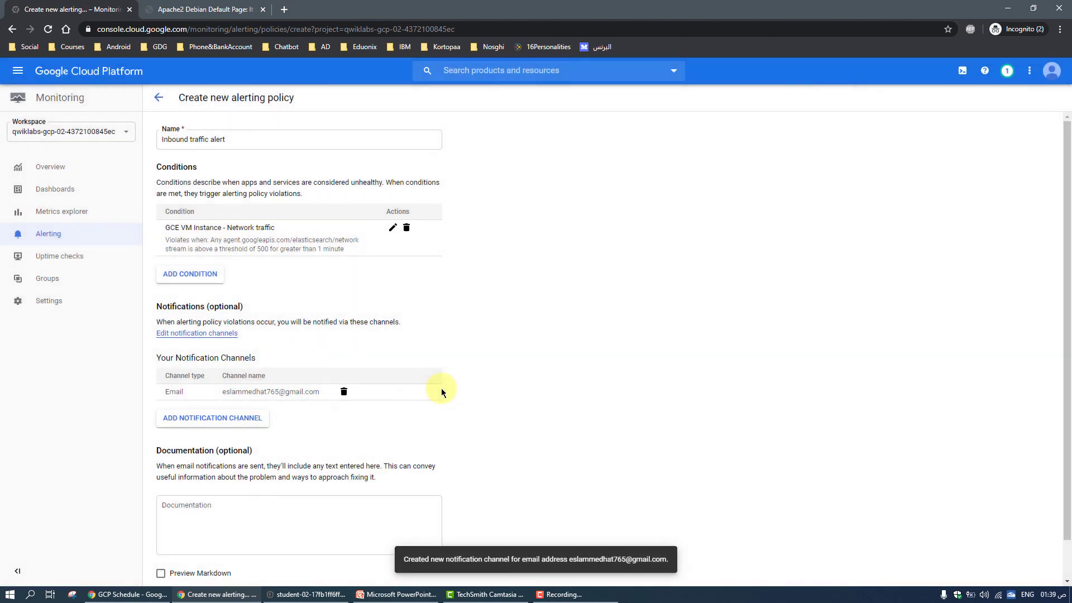
# Fill in the policy documentation with "This a documentaion test for the alerting policy"
pyautogui.scroll(-1, 386, 400)
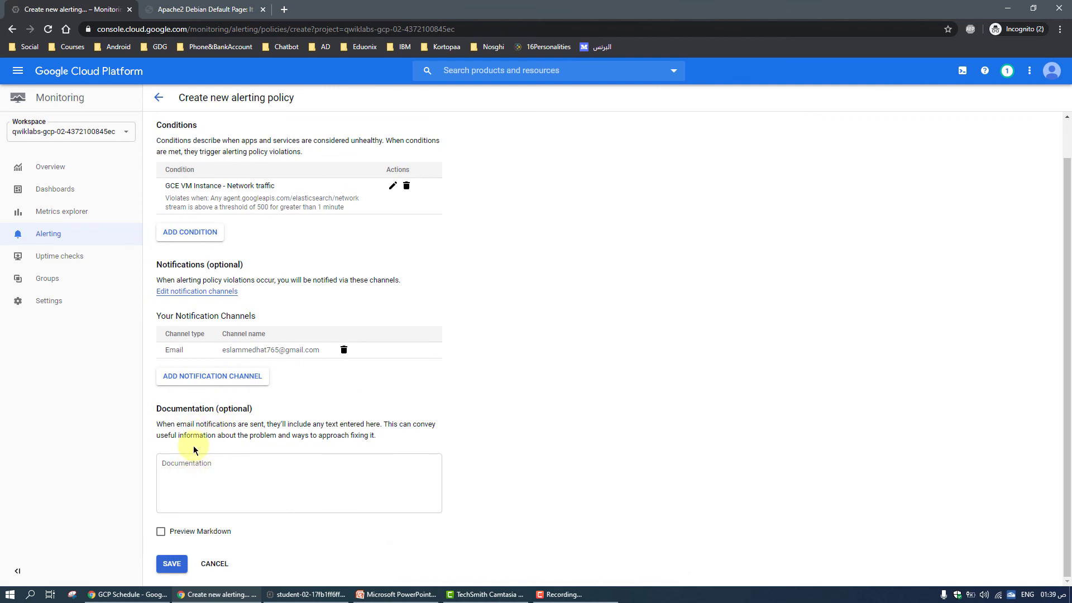
pyautogui.click(202, 474)
pyautogui.write('This ')
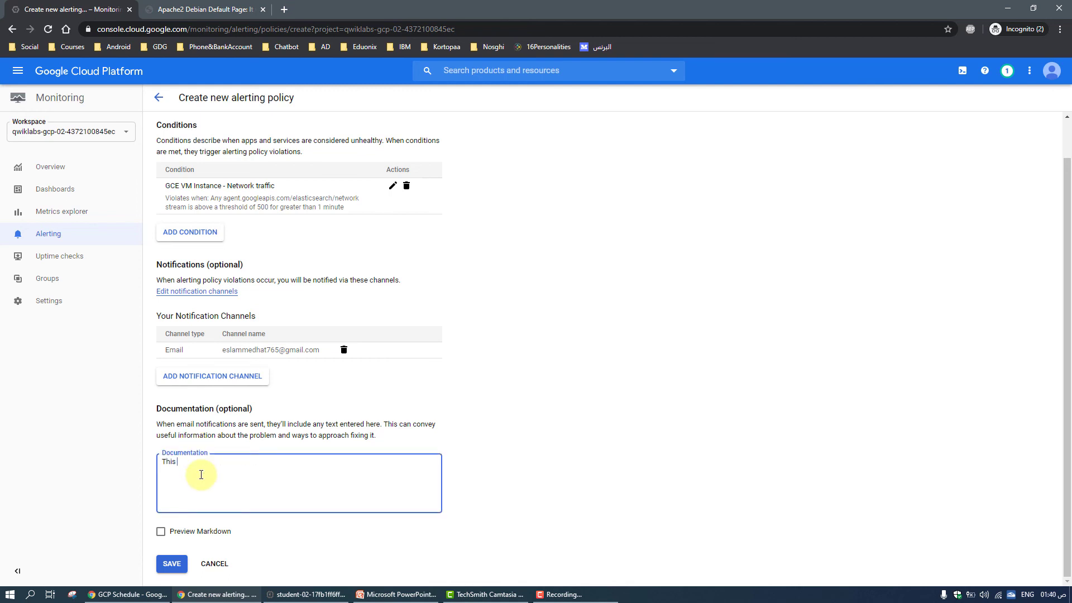
pyautogui.write('a documentaion test for the alreting pol')
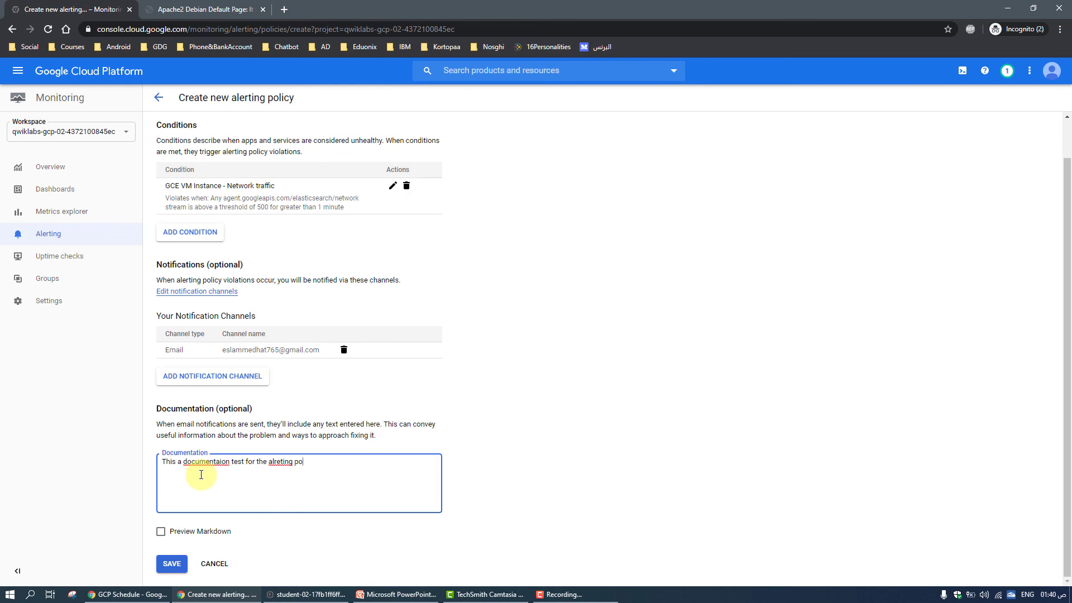
pyautogui.press('BackSpace')
pyautogui.press('BackSpace')
pyautogui.press('BackSpace')
pyautogui.press('BackSpace')
pyautogui.press('BackSpace')
pyautogui.press('BackSpace')
pyautogui.press('BackSpace')
pyautogui.write('erting policy')
# Correct the misspelled word in the documentation text to "documentation" and save the alerting policy
pyautogui.rightClick(202, 457)
pyautogui.rightClick(200, 460)
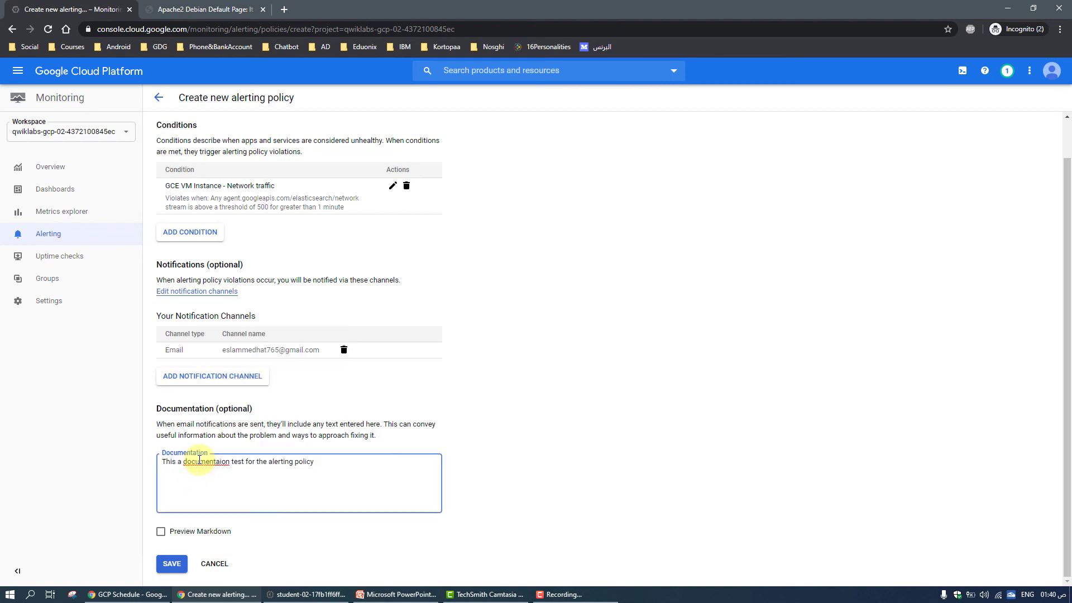
pyautogui.click(237, 311)
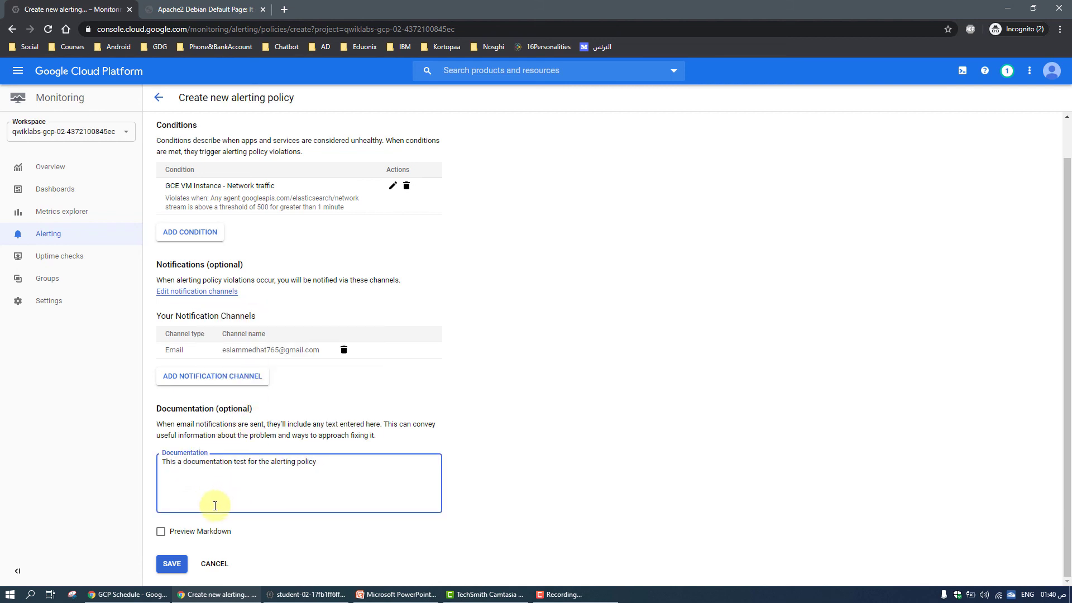
pyautogui.click(174, 565)
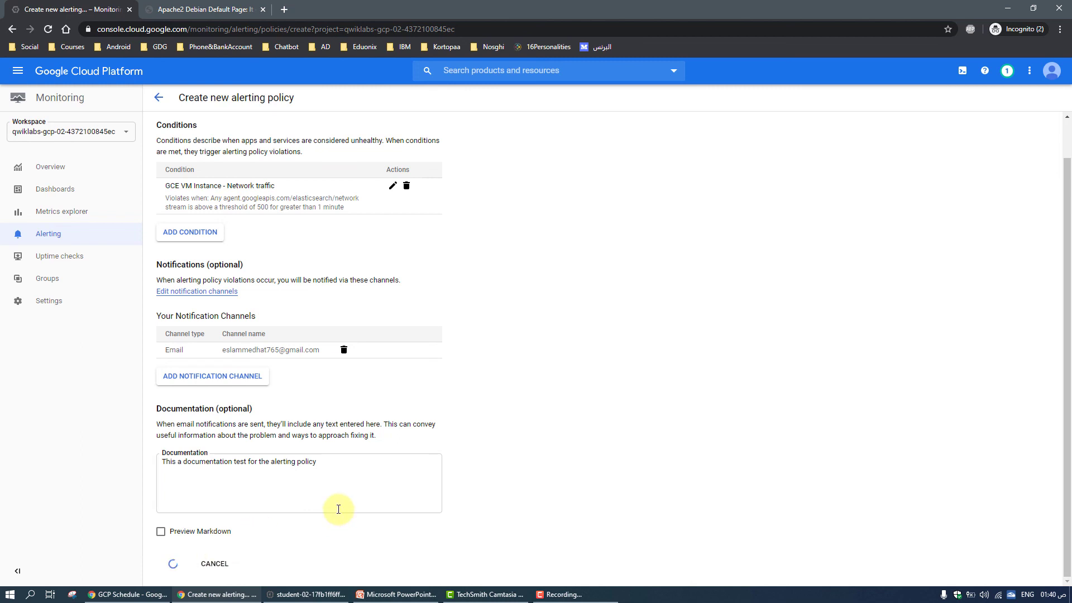